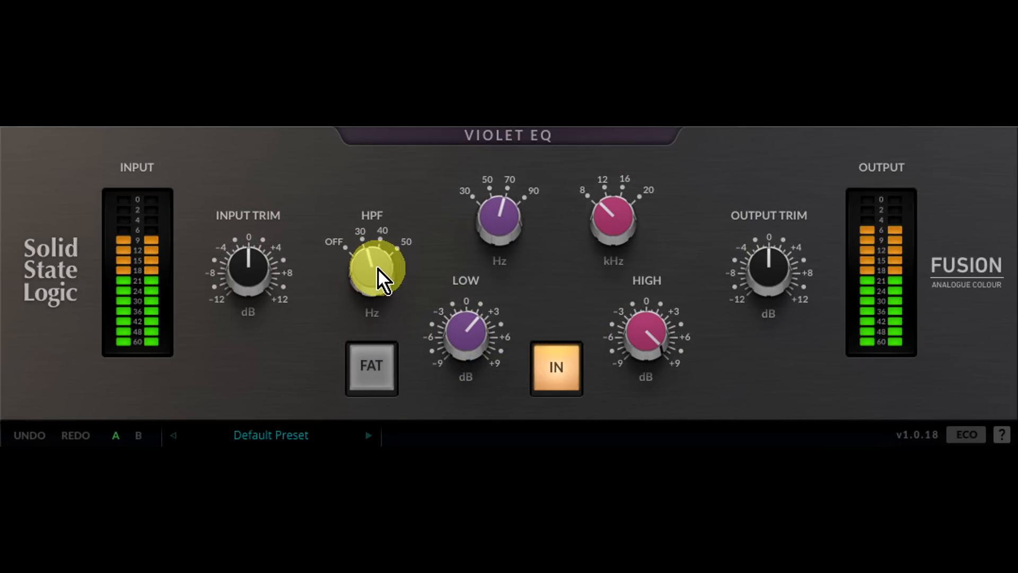
{"action": "left_click", "coordinate": [371, 369]}
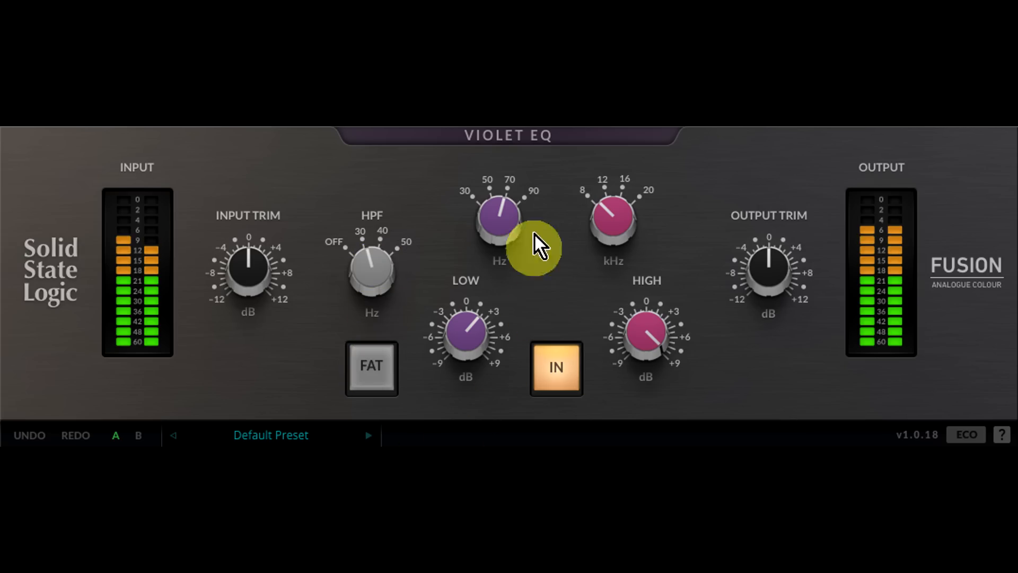
{"action": "mouse_move", "coordinate": [459, 351]}
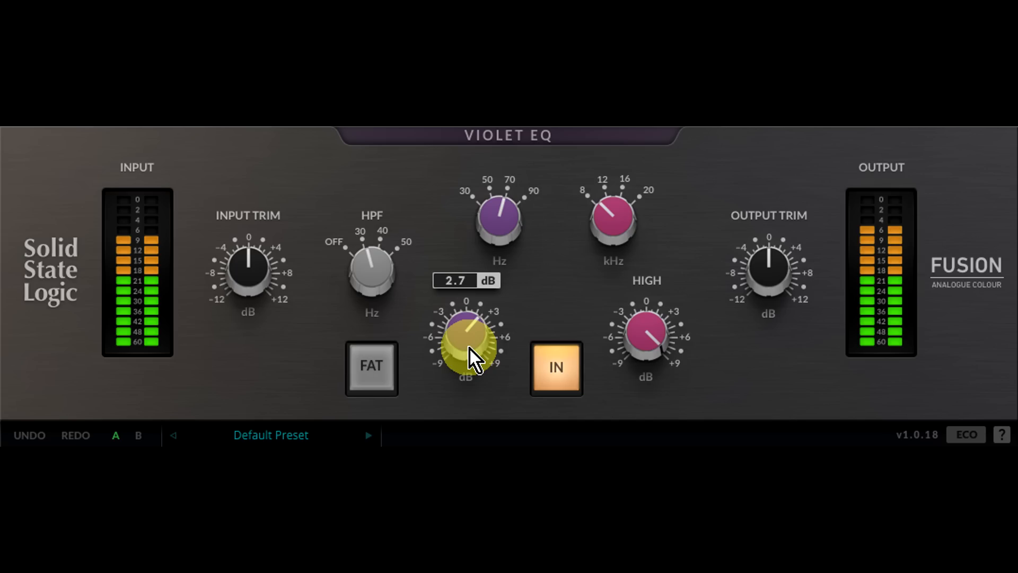
{"action": "mouse_move", "coordinate": [667, 336]}
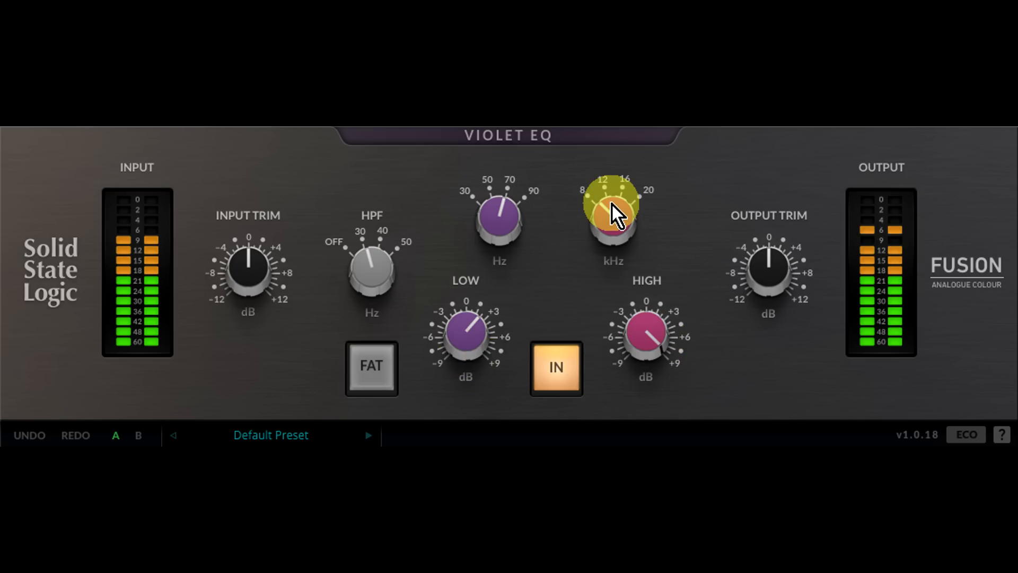
{"action": "mouse_move", "coordinate": [257, 273]}
{"action": "mouse_move", "coordinate": [776, 261]}
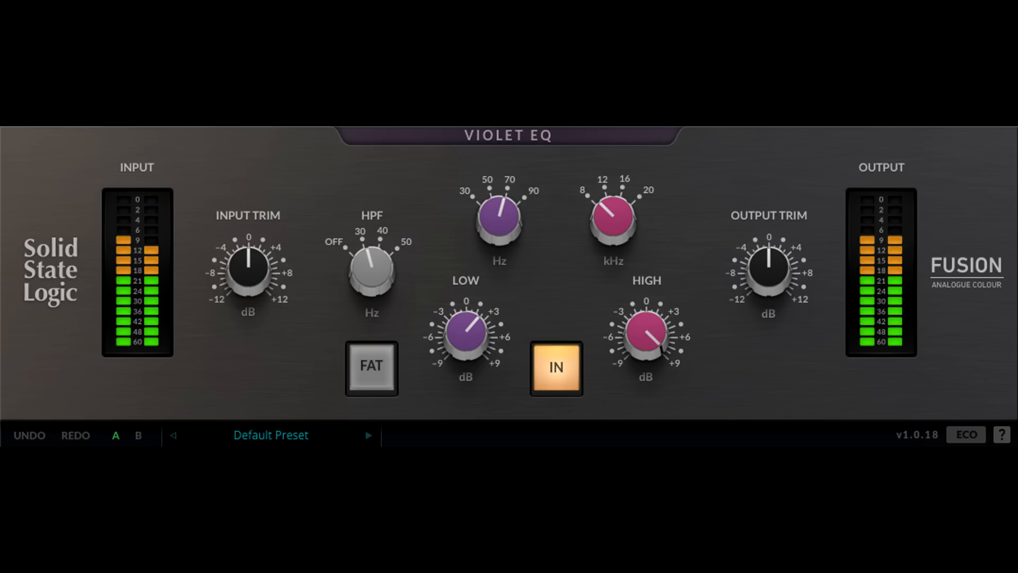
{"action": "left_click", "coordinate": [966, 436]}
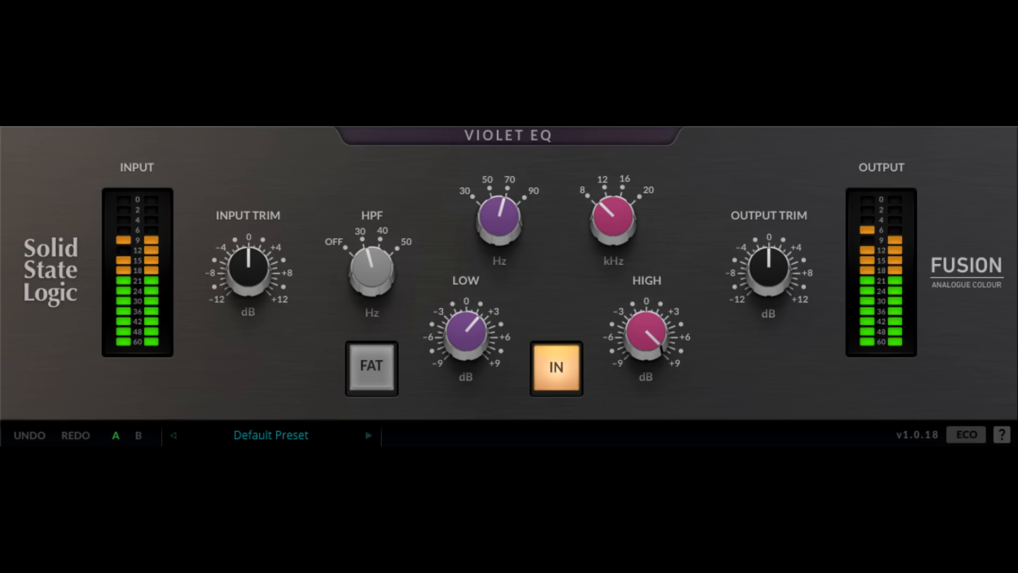
{"action": "mouse_move", "coordinate": [247, 260]}
{"action": "left_click", "coordinate": [767, 262]}
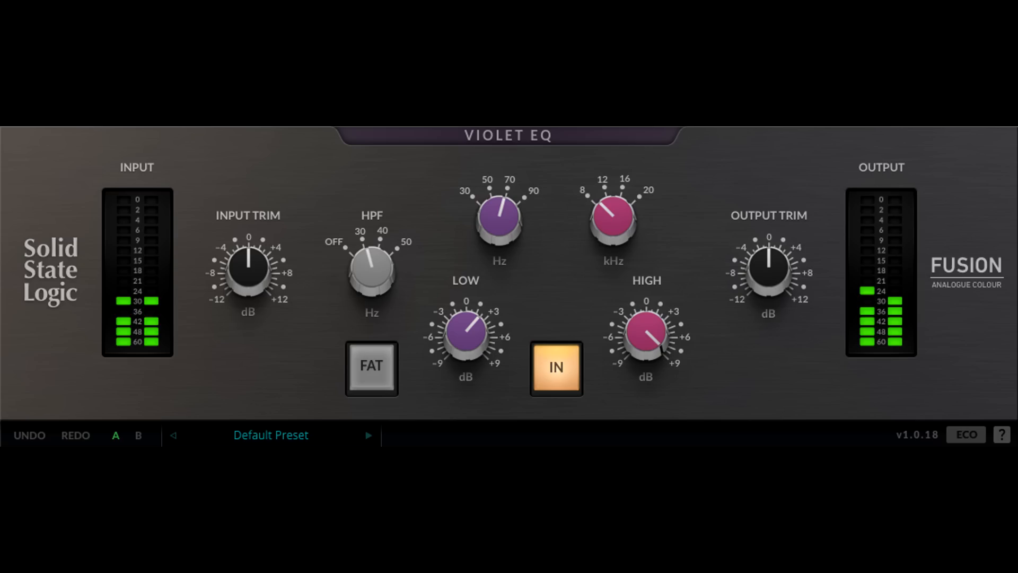
Step: Nudge the Output Trim to -0.4 dB and reset it to 0.0 dB so it is the last-touched parameter
{"action": "left_click_drag", "start_coordinate": [242, 277], "coordinate": [249, 249]}
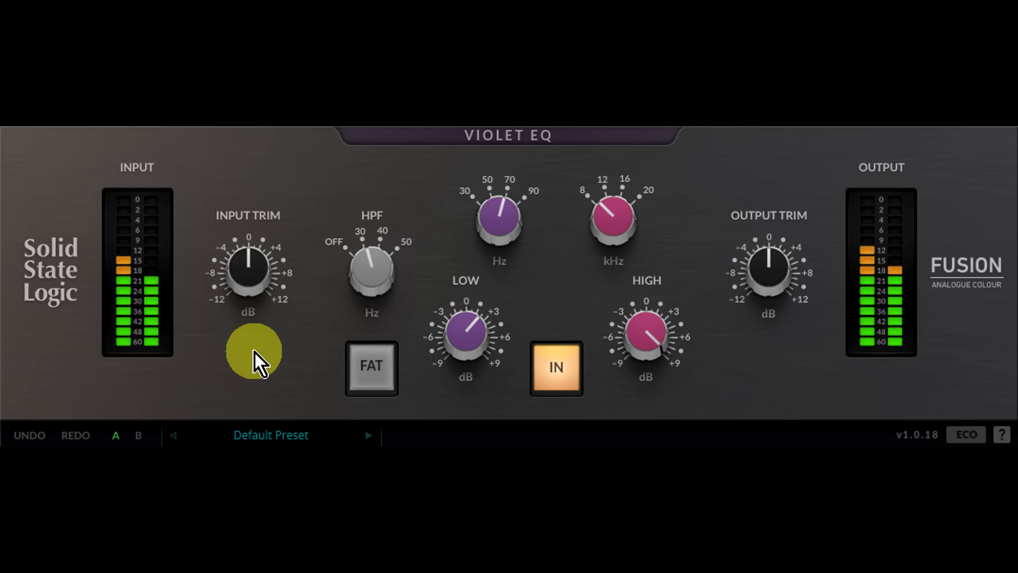
{"action": "left_click", "coordinate": [774, 279]}
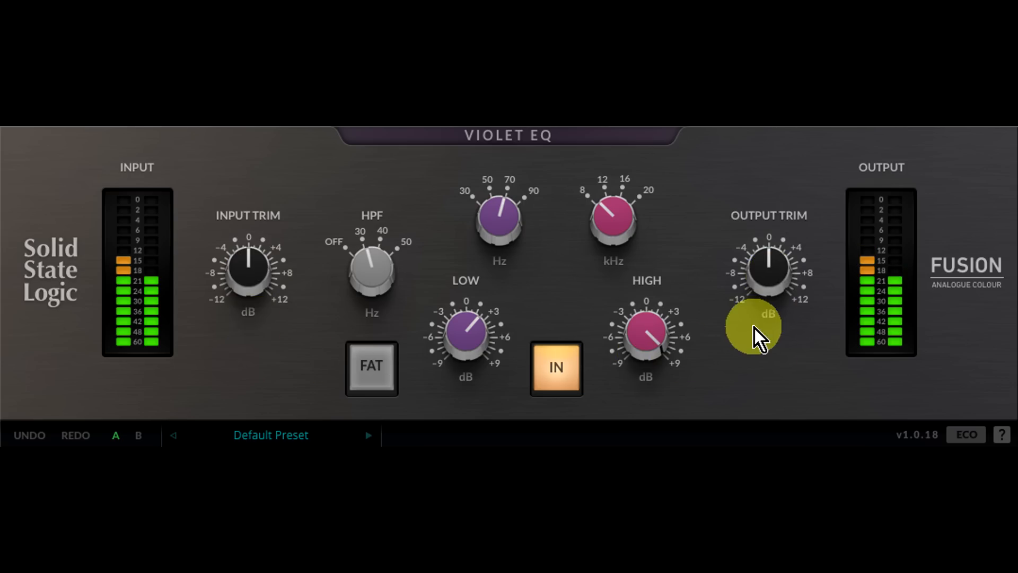
{"action": "mouse_move", "coordinate": [769, 269]}
{"action": "left_mouse_down"}
{"action": "mouse_move", "coordinate": [769, 288]}
{"action": "mouse_move", "coordinate": [765, 269]}
{"action": "left_mouse_up"}
{"action": "left_click", "coordinate": [765, 269]}
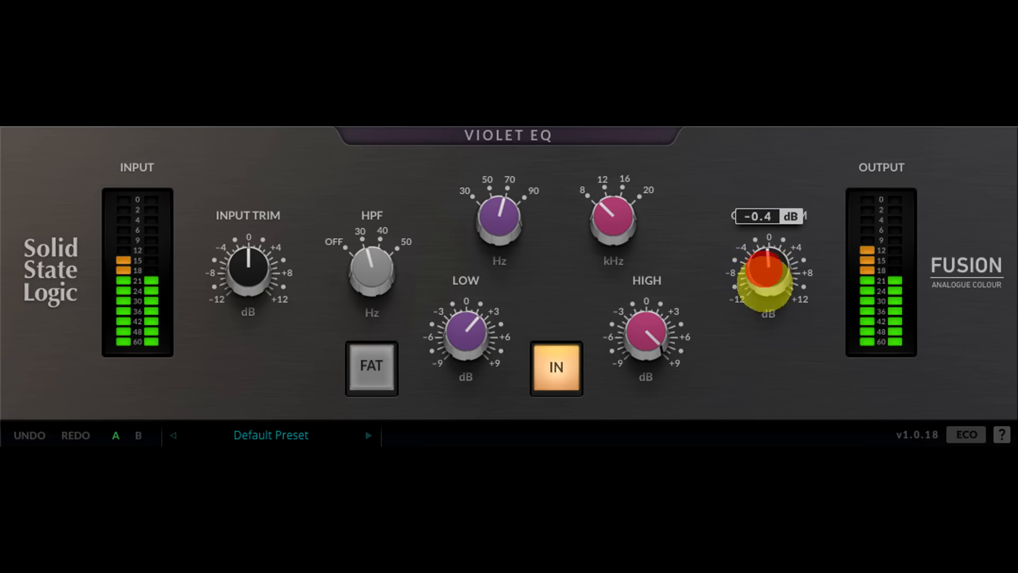
{"action": "double_click", "coordinate": [769, 269]}
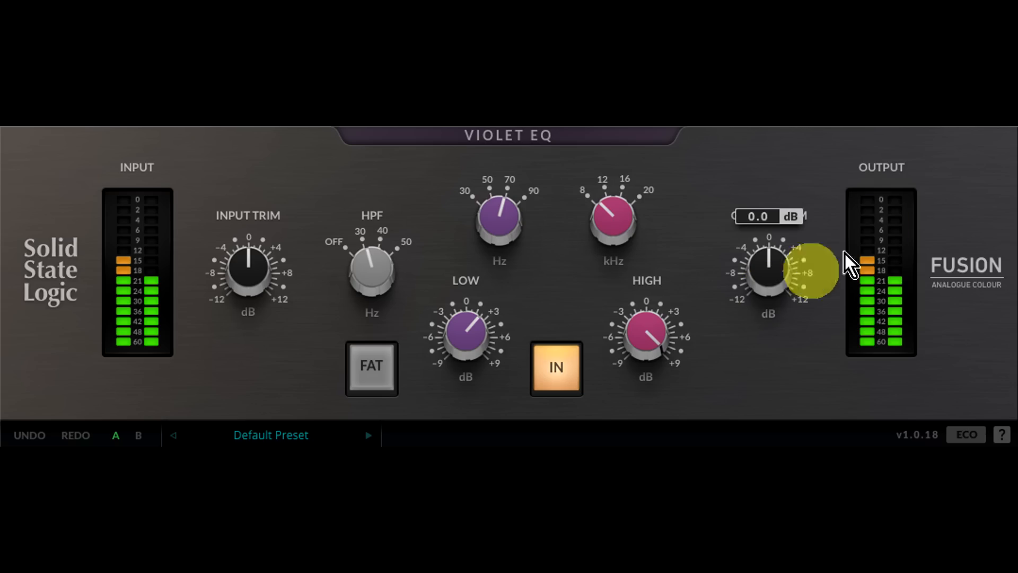
Step: Open parameter modulation for Output Trim and link it to the Violet EQ's own Input Trim parameter
{"action": "left_click", "coordinate": [852, 116]}
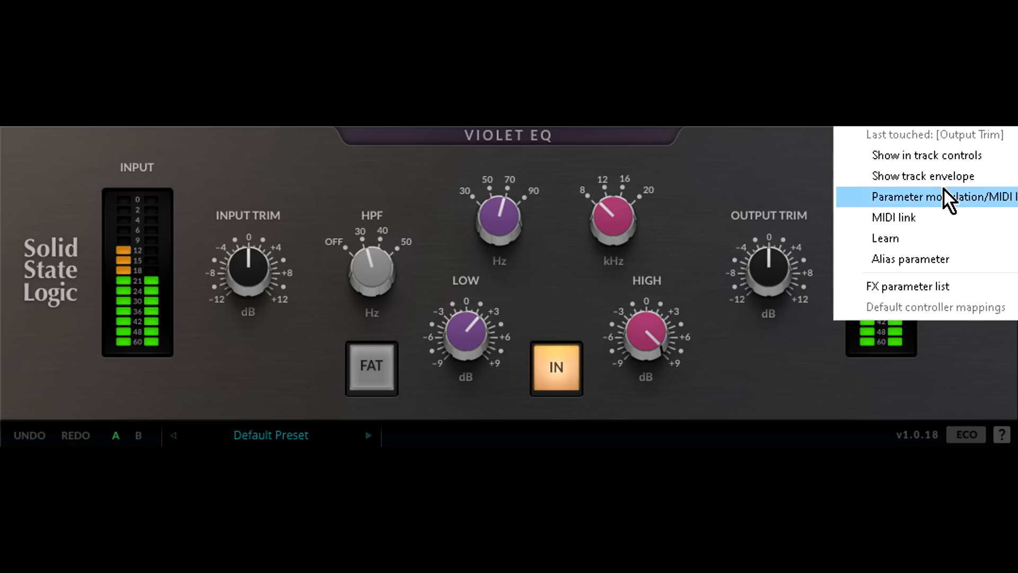
{"action": "left_click", "coordinate": [945, 191]}
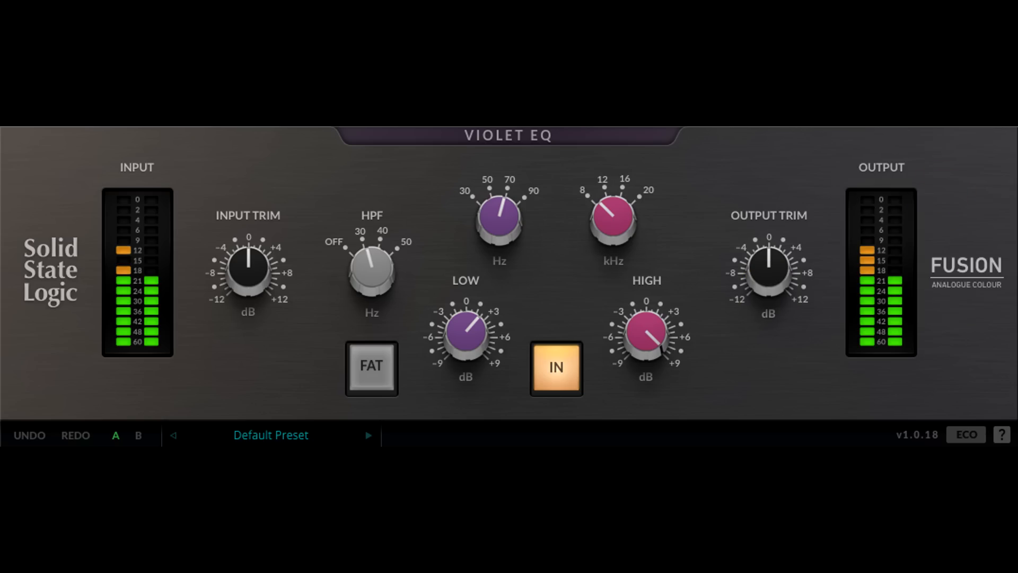
{"action": "left_click_drag", "start_coordinate": [268, 200], "coordinate": [497, 190]}
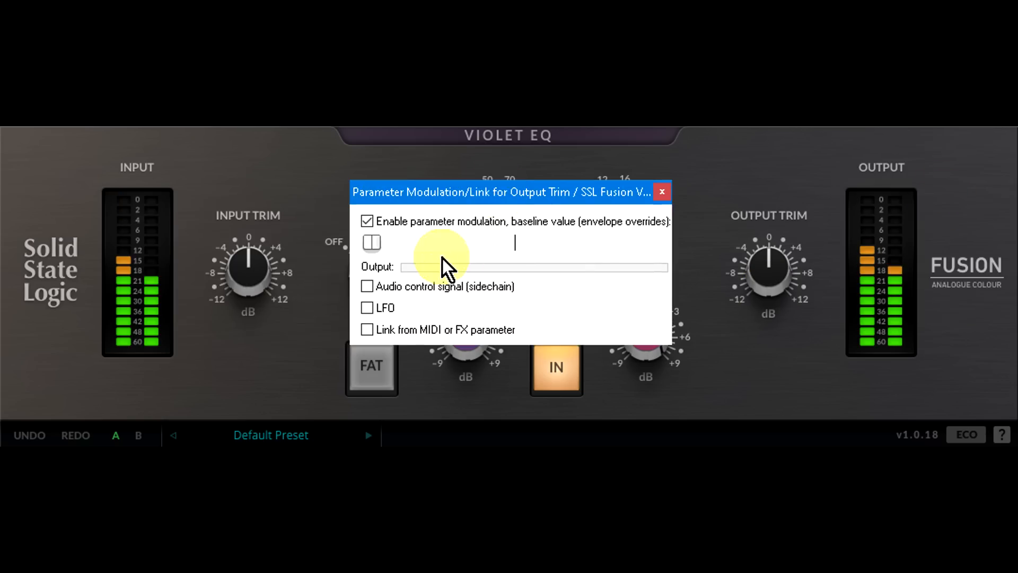
{"action": "left_click", "coordinate": [367, 332]}
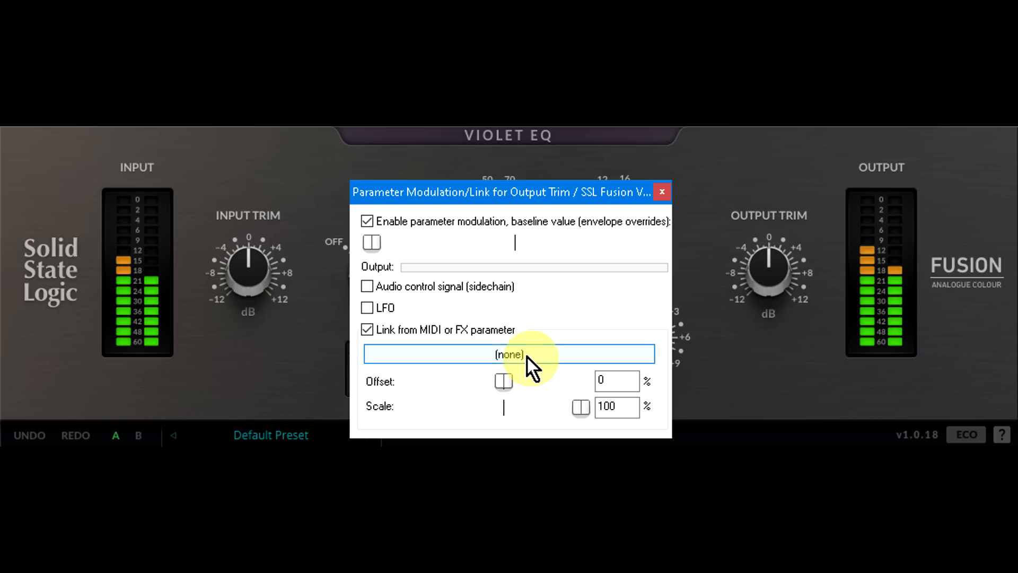
{"action": "left_click", "coordinate": [501, 356]}
{"action": "mouse_move", "coordinate": [491, 399]}
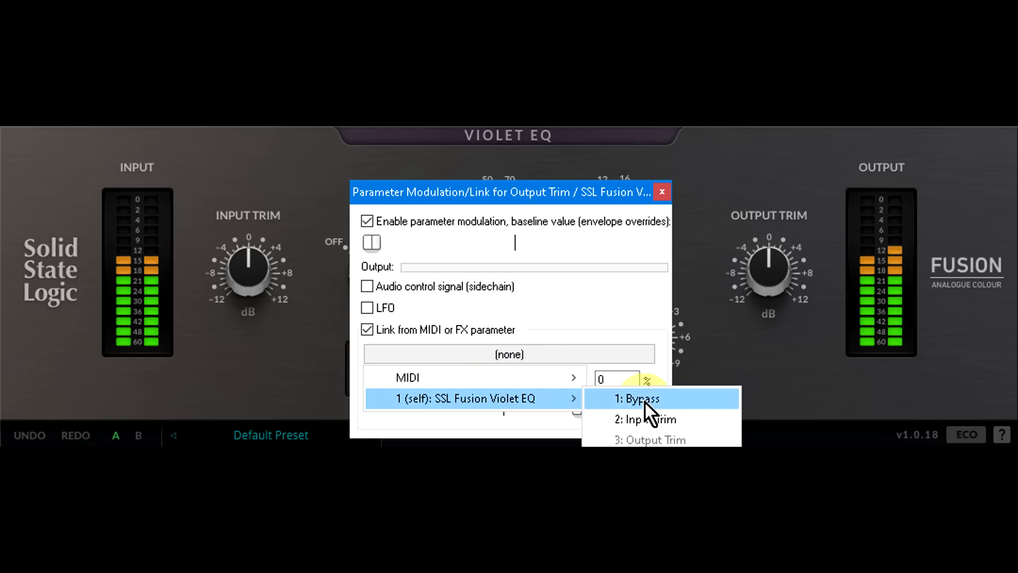
{"action": "left_click", "coordinate": [673, 415]}
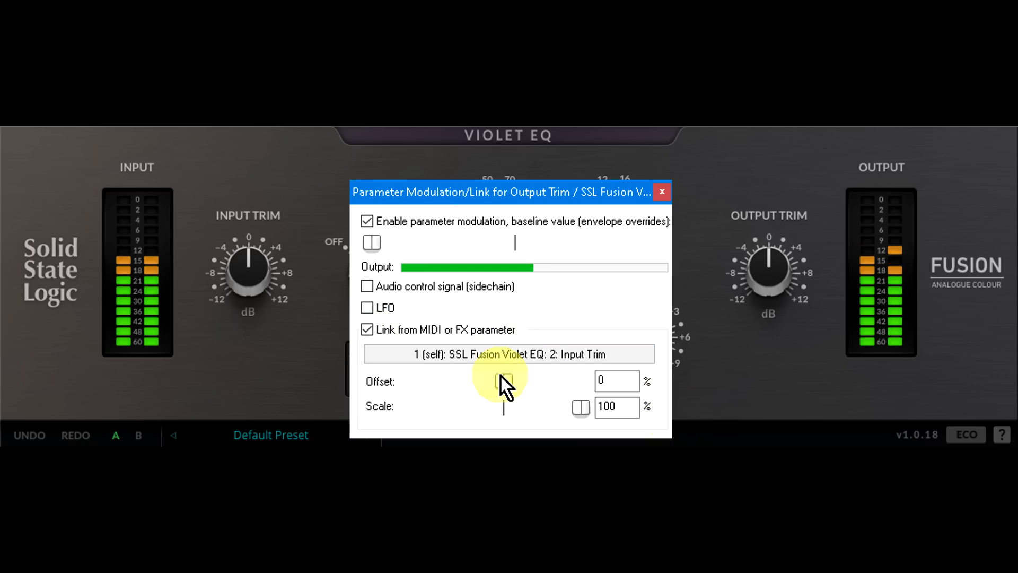
Step: Set the parameter link's offset to -100% and scale to -100%, and close the modulation window
{"action": "left_click_drag", "start_coordinate": [502, 380], "coordinate": [355, 389]}
{"action": "left_click_drag", "start_coordinate": [581, 406], "coordinate": [406, 415]}
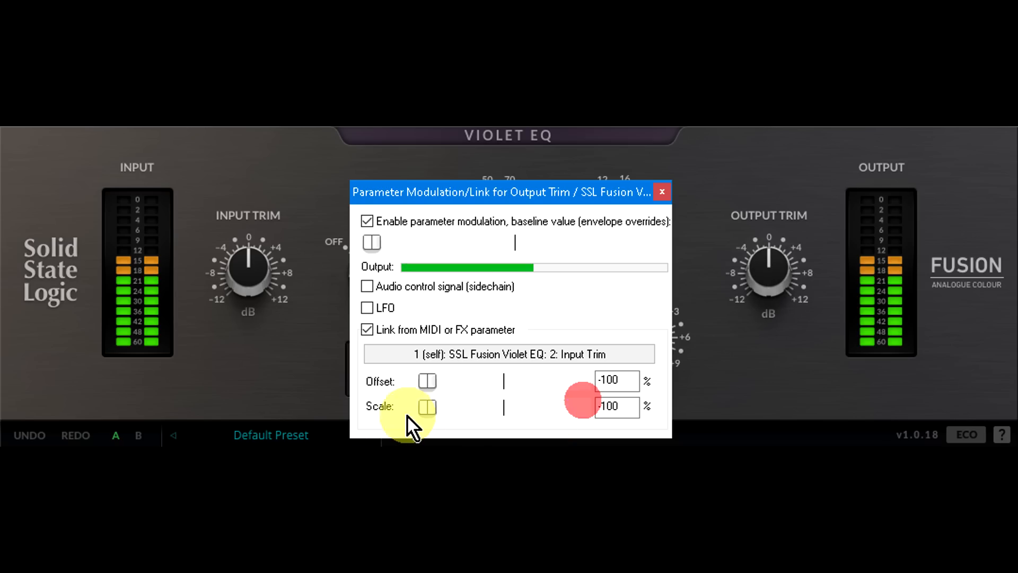
{"action": "left_click", "coordinate": [662, 192]}
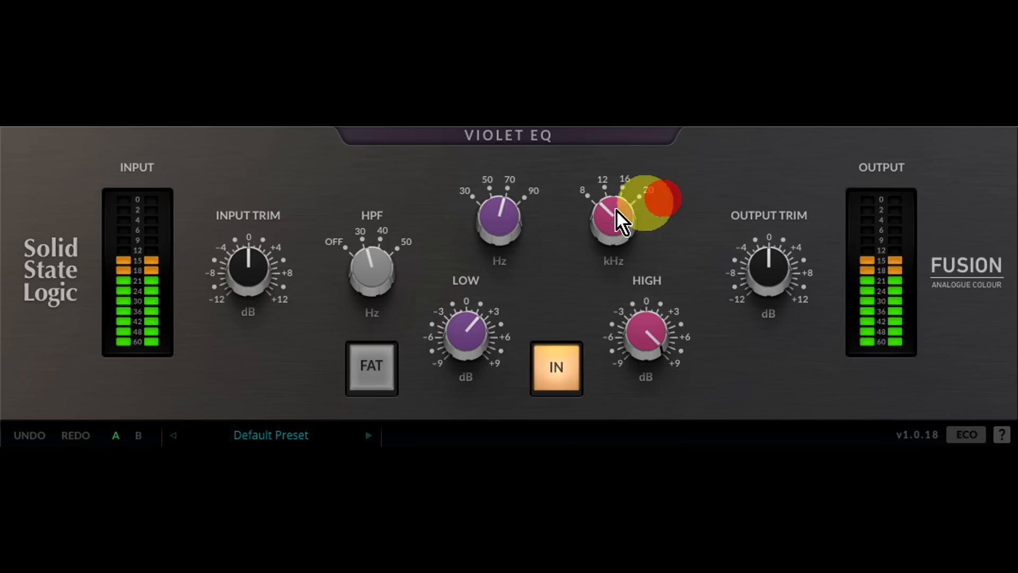
Step: Try the linked trims by lowering Input Trim to -0.2 dB, and reset it to its default
{"action": "mouse_move", "coordinate": [260, 275]}
{"action": "left_mouse_down"}
{"action": "mouse_move", "coordinate": [247, 287]}
{"action": "mouse_move", "coordinate": [261, 417]}
{"action": "mouse_move", "coordinate": [247, 108]}
{"action": "mouse_move", "coordinate": [270, 436]}
{"action": "mouse_move", "coordinate": [261, 138]}
{"action": "mouse_move", "coordinate": [268, 192]}
{"action": "mouse_move", "coordinate": [272, 442]}
{"action": "mouse_move", "coordinate": [253, 128]}
{"action": "mouse_move", "coordinate": [260, 439]}
{"action": "mouse_move", "coordinate": [261, 130]}
{"action": "mouse_move", "coordinate": [272, 442]}
{"action": "mouse_move", "coordinate": [251, 279]}
{"action": "left_mouse_up"}
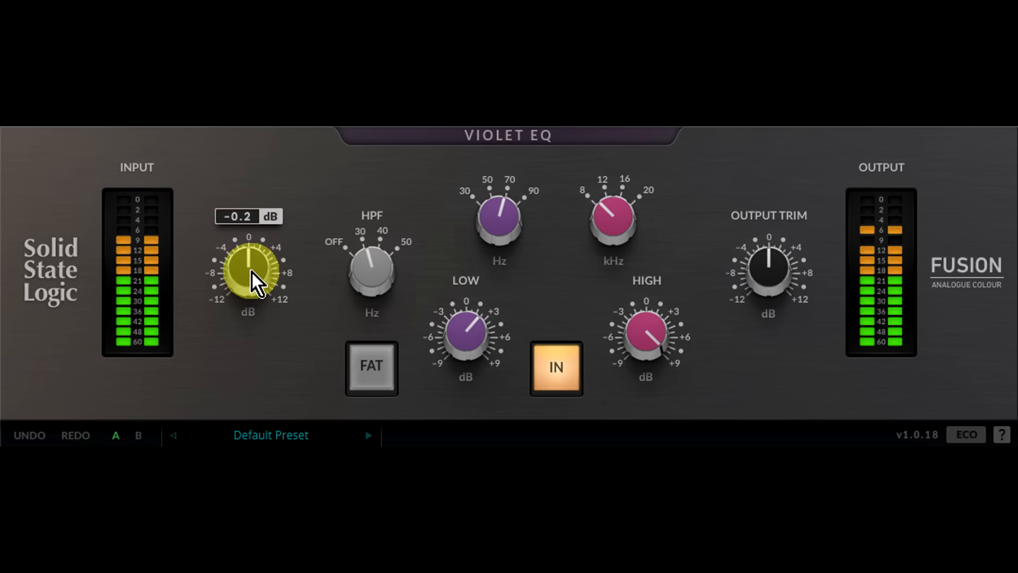
{"action": "double_click", "coordinate": [252, 271]}
{"action": "left_click_drag", "start_coordinate": [681, 335], "coordinate": [657, 336]}
Step: Switch the Violet EQ in and out repeatedly to compare the processed and bypassed signal
{"action": "left_click", "coordinate": [570, 365]}
{"action": "left_click", "coordinate": [568, 367]}
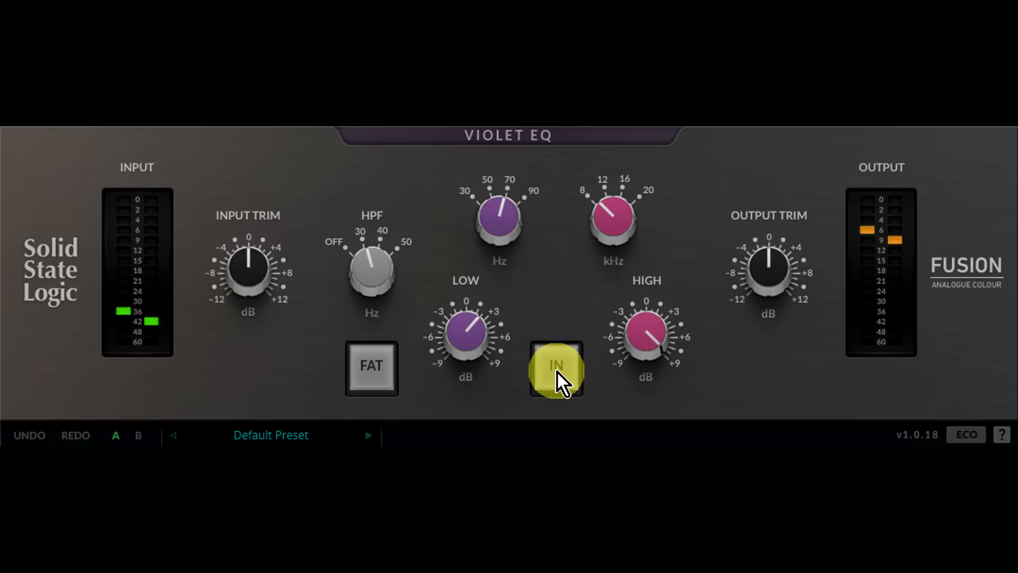
{"action": "left_click", "coordinate": [557, 370]}
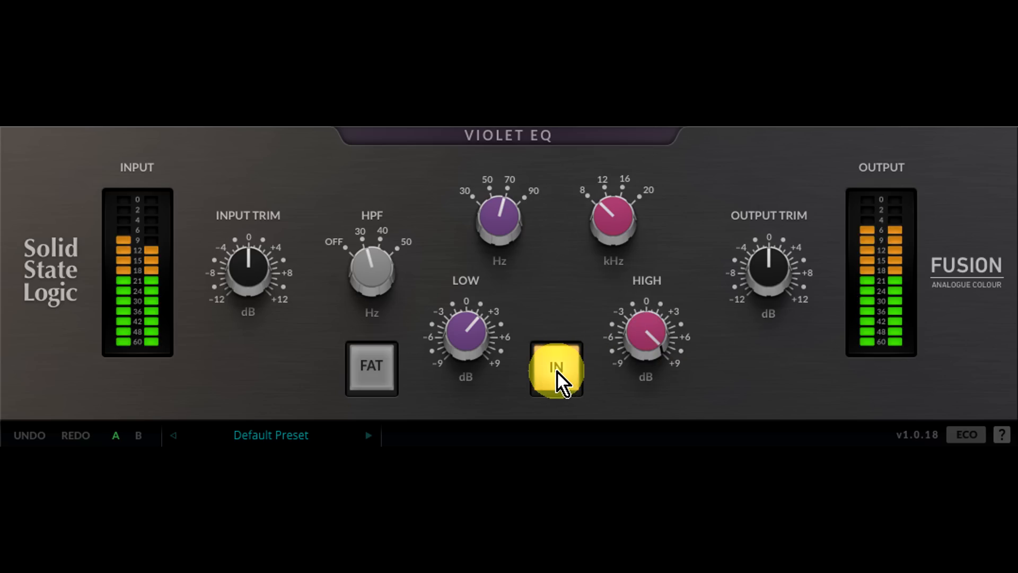
{"action": "left_click", "coordinate": [556, 370]}
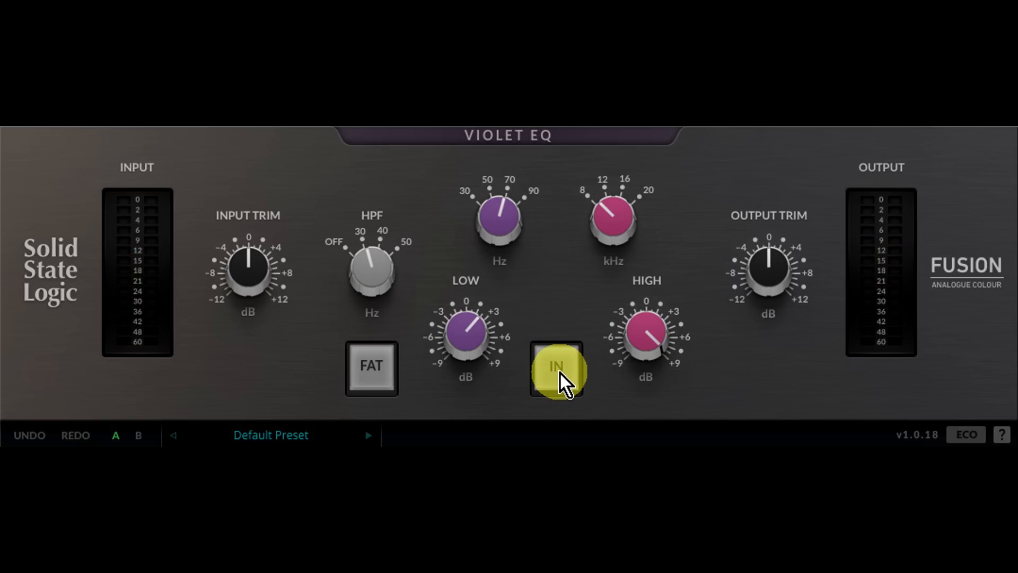
{"action": "left_click", "coordinate": [559, 371]}
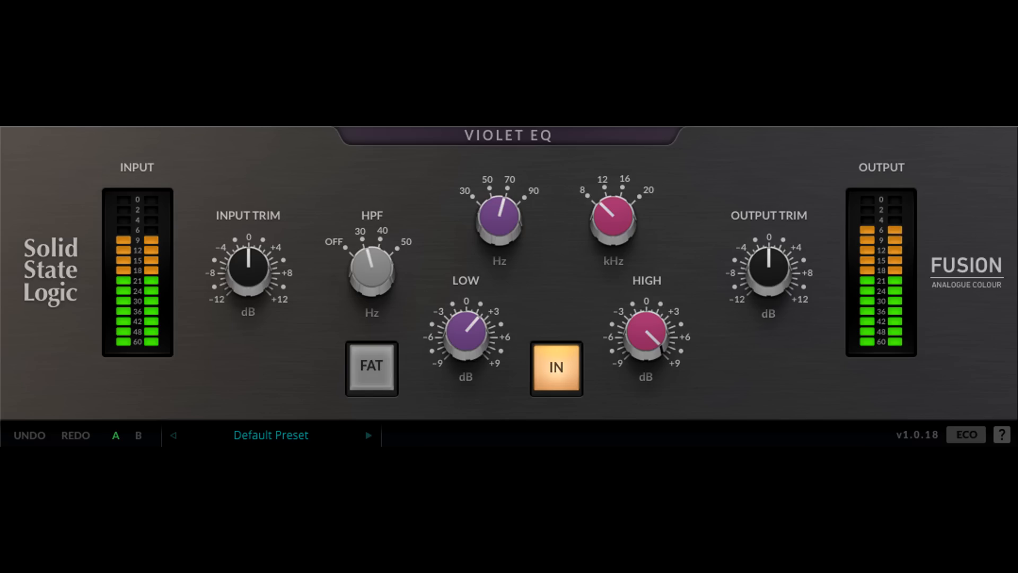
{"action": "left_click", "coordinate": [555, 368]}
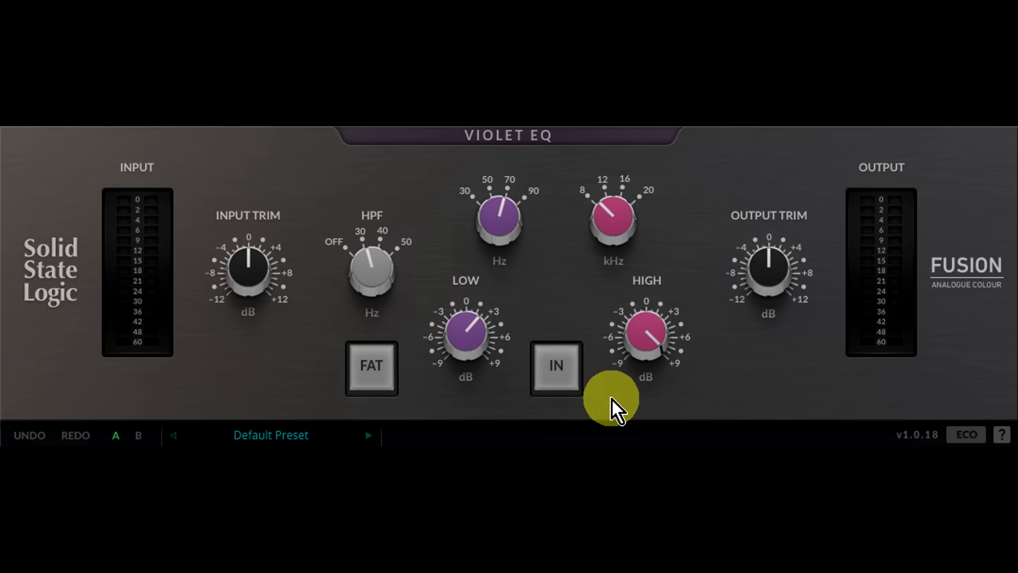
{"action": "left_click", "coordinate": [565, 374]}
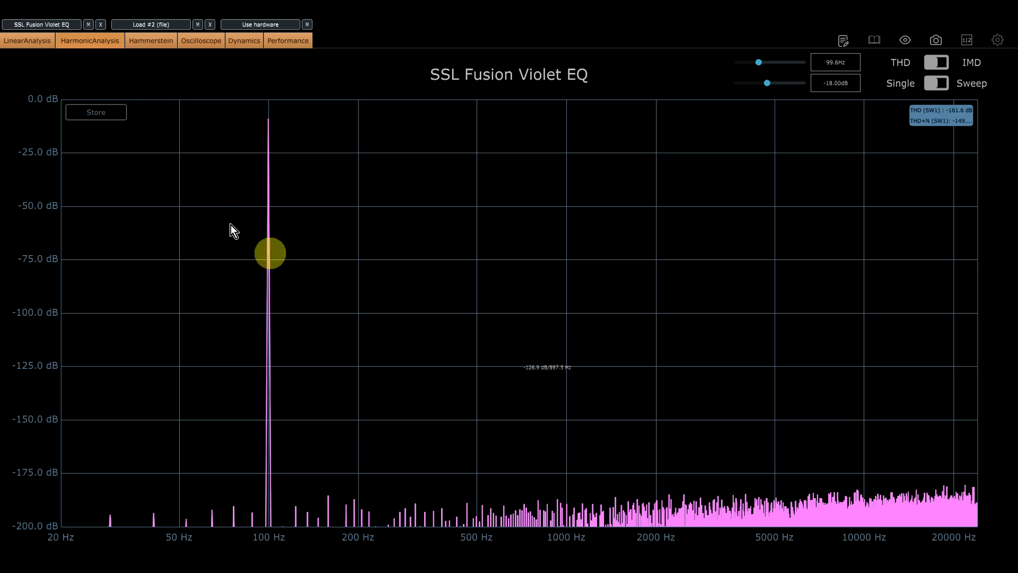
Step: In the plugin analyzer, show the linear frequency response and set the Violet EQ's HPF to 50 Hz
{"action": "left_click", "coordinate": [43, 44]}
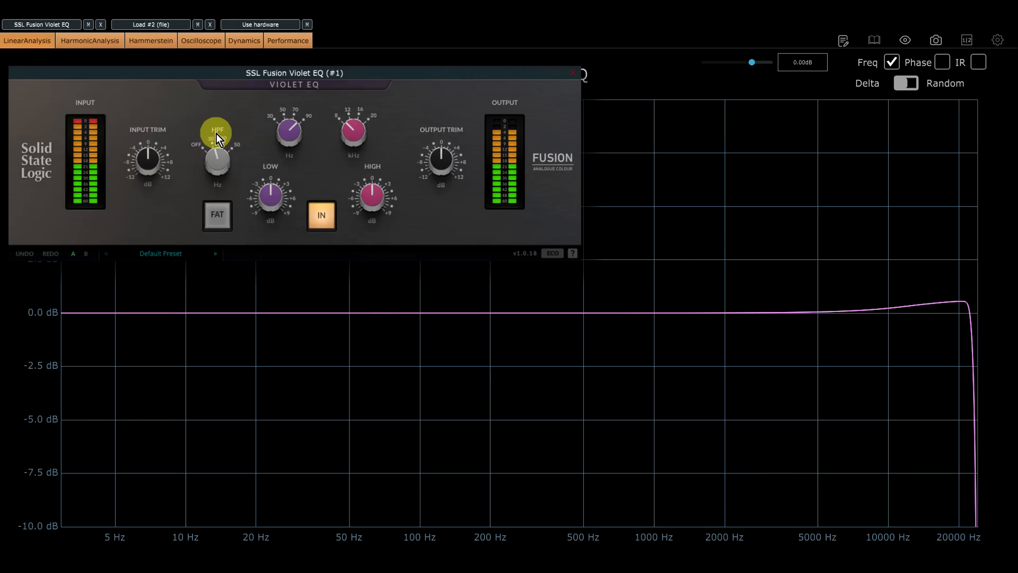
{"action": "left_click_drag", "start_coordinate": [215, 103], "coordinate": [223, 68]}
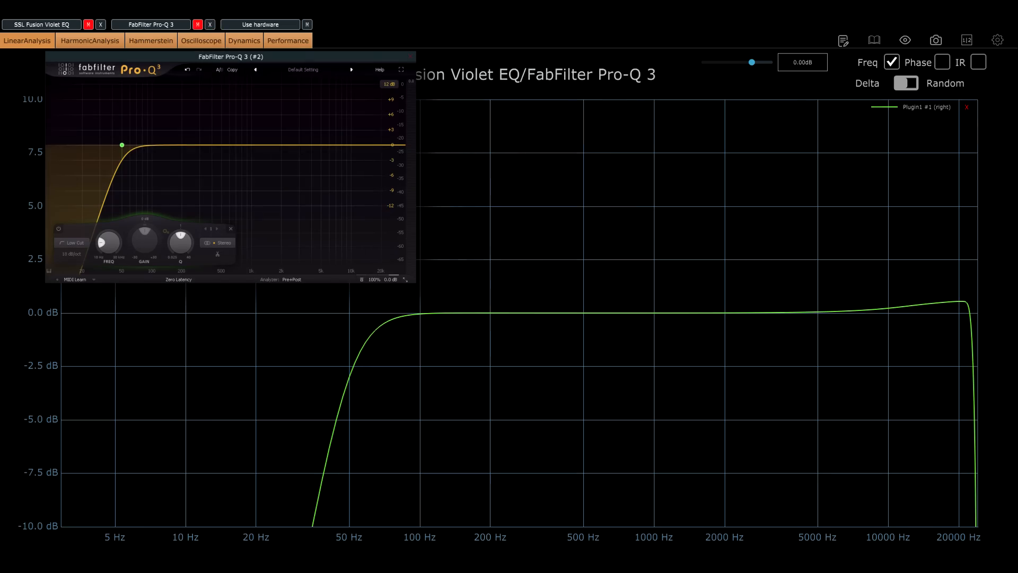
Step: Compare the stored Violet EQ high-pass curve with FabFilter Pro-Q 3's low cut by toggling the Pro-Q 3 curve
{"action": "left_click", "coordinate": [197, 25]}
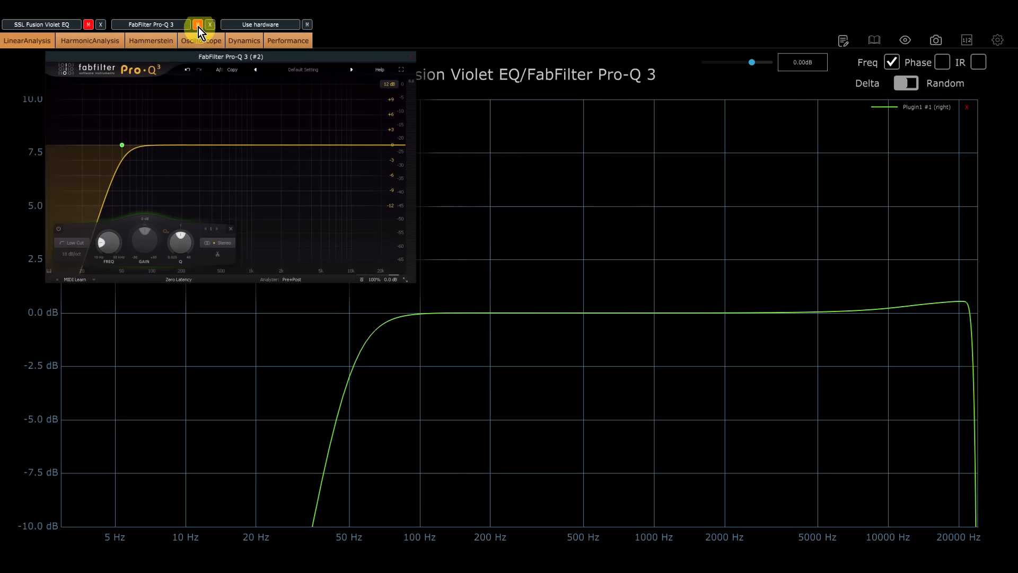
{"action": "left_click", "coordinate": [198, 24]}
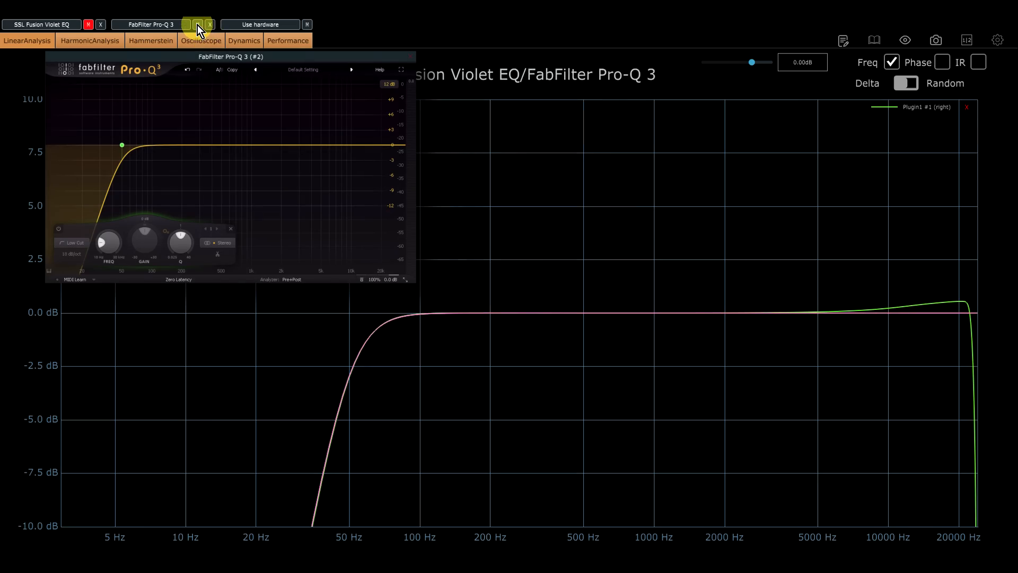
{"action": "left_click", "coordinate": [197, 25]}
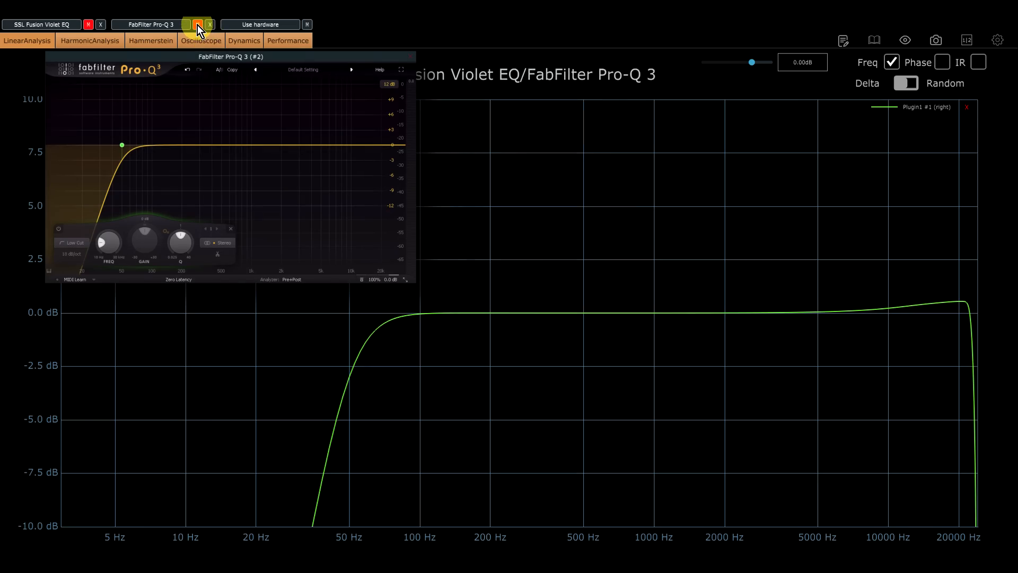
{"action": "left_click", "coordinate": [197, 25]}
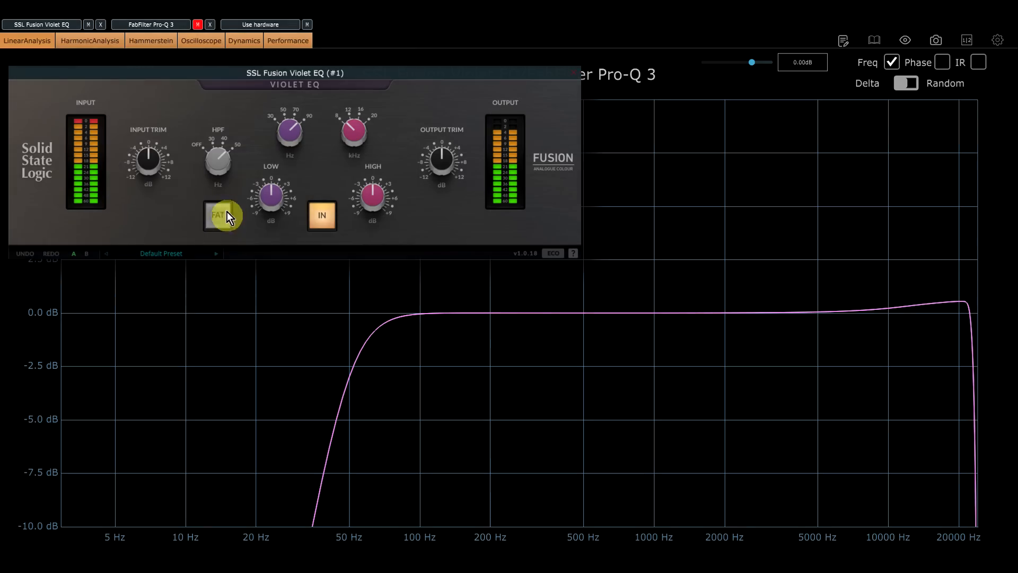
Step: Enable FAT on the Violet EQ and raise the Q of FabFilter Pro-Q 3's low cut to match the resonant bump
{"action": "left_click", "coordinate": [218, 215]}
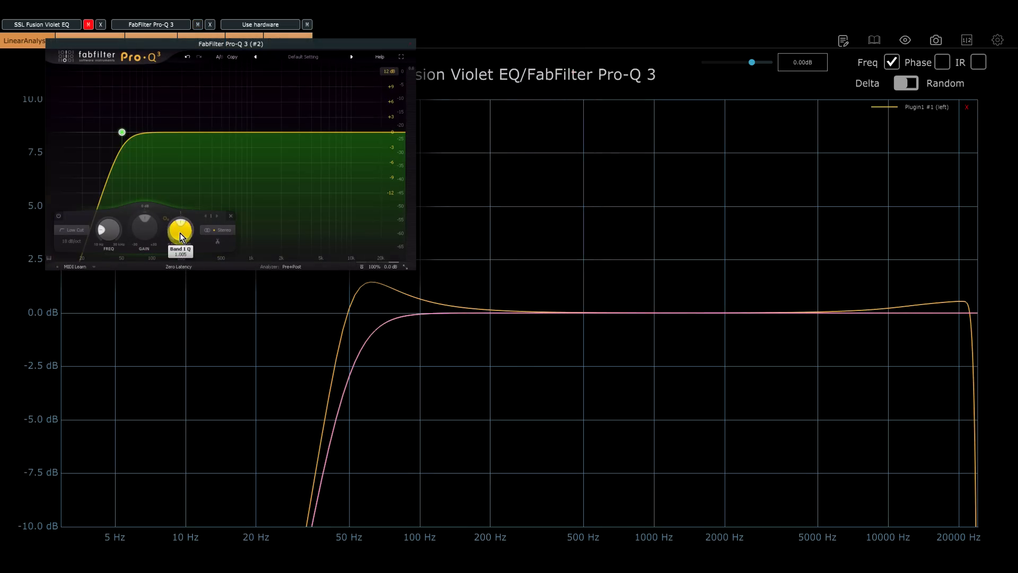
{"action": "left_click_drag", "start_coordinate": [180, 237], "coordinate": [181, 230]}
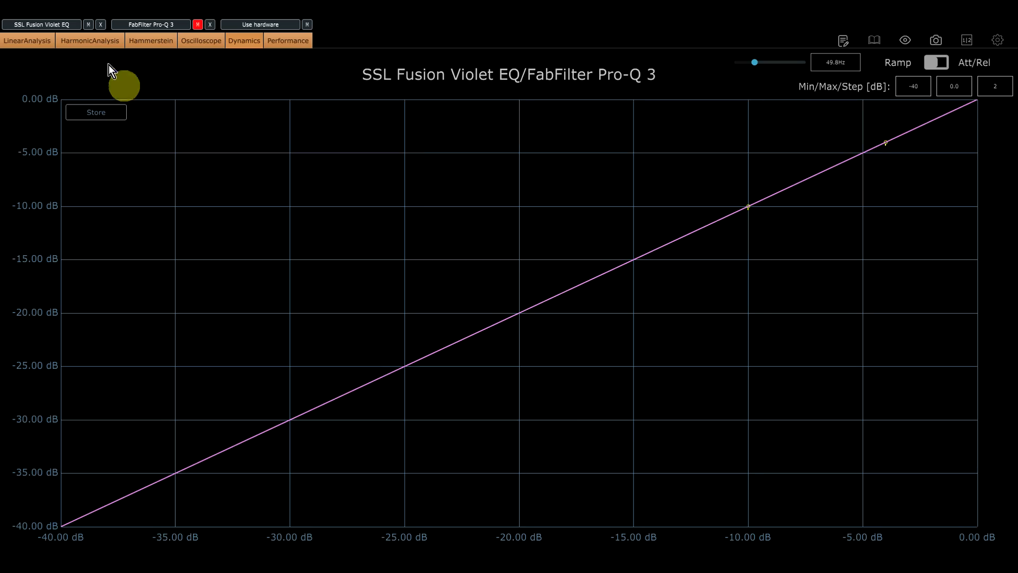
Step: Switch from the dynamics measurement to the harmonic analysis of the Violet EQ
{"action": "left_click", "coordinate": [93, 42]}
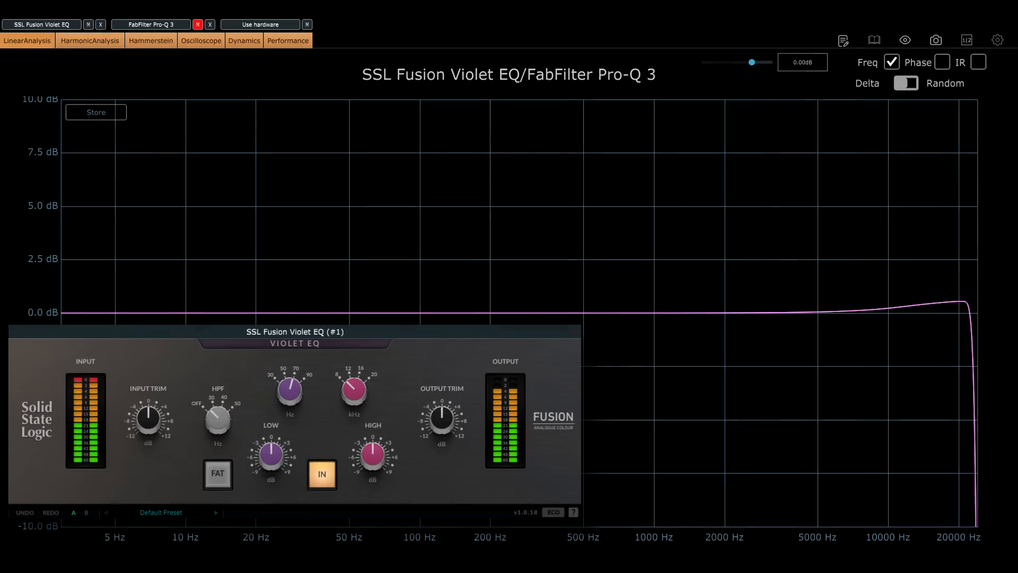
Step: Raise the Violet EQ's LOW gain to about +9 dB and compare its response with Pro-Q 3's low shelf
{"action": "left_click_drag", "start_coordinate": [272, 450], "coordinate": [294, 425]}
{"action": "left_click", "coordinate": [197, 25]}
{"action": "left_click", "coordinate": [198, 25]}
{"action": "left_click", "coordinate": [197, 25]}
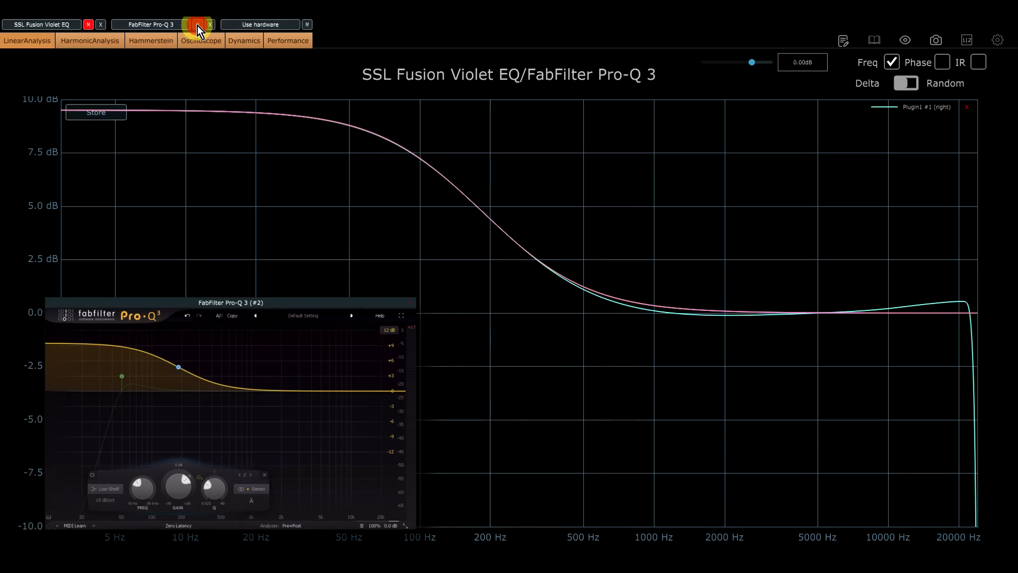
Step: Toggle the Pro-Q 3 low shelf curve on and off against the stored Violet EQ low-boost response
{"action": "left_click", "coordinate": [197, 25]}
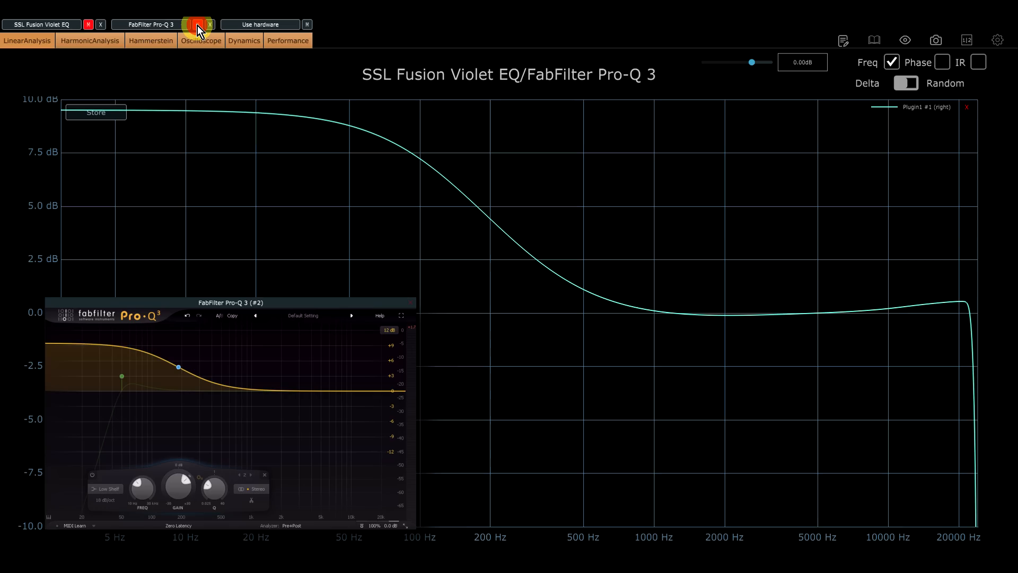
{"action": "left_click", "coordinate": [197, 25]}
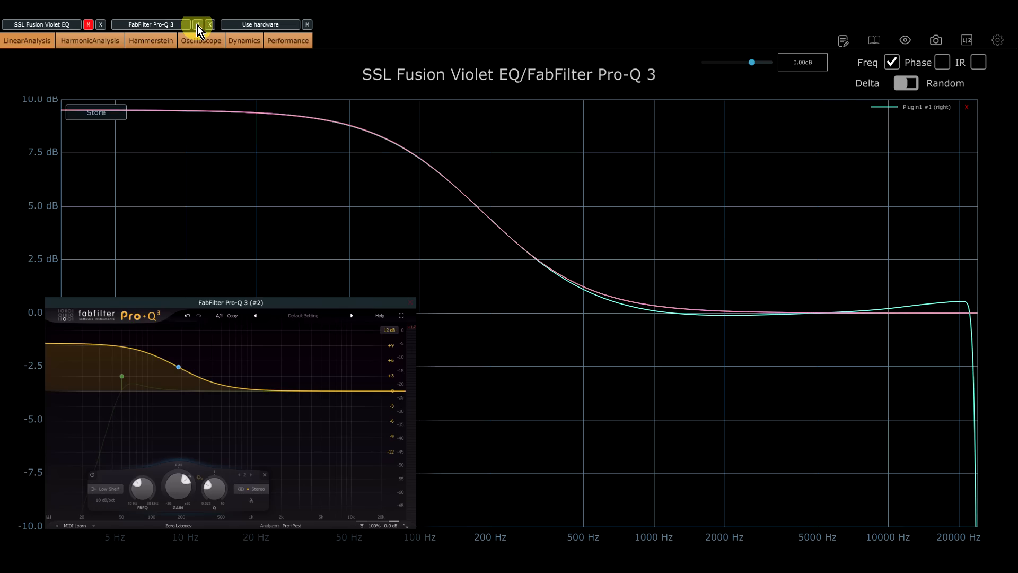
{"action": "left_click", "coordinate": [197, 25]}
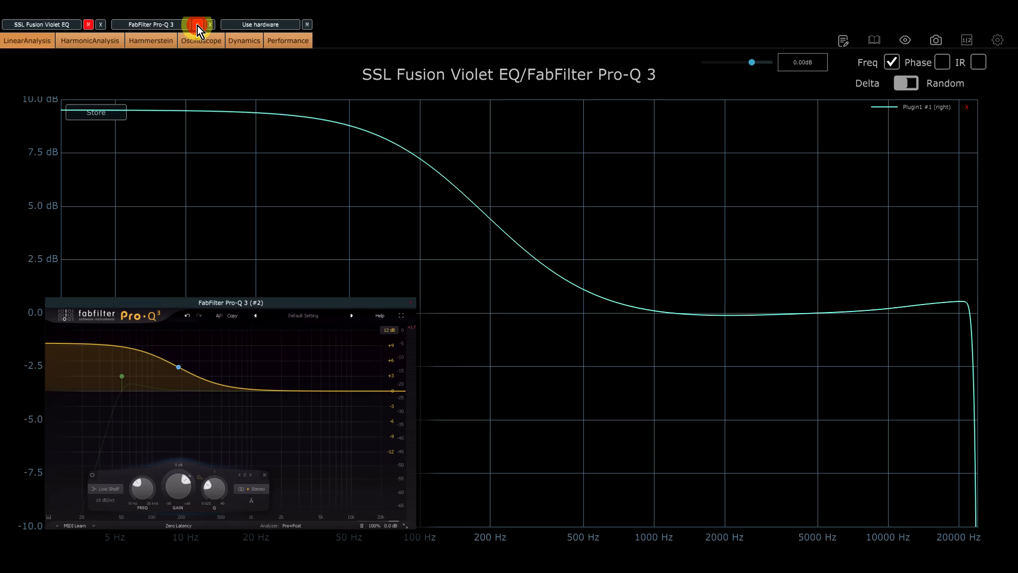
{"action": "left_click", "coordinate": [198, 25]}
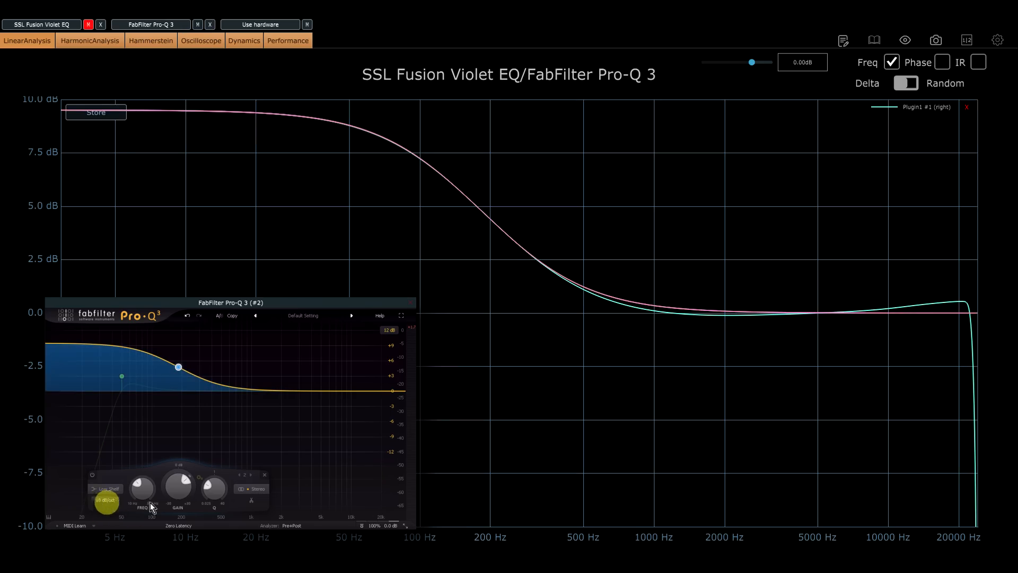
Step: Switch repeatedly between Pro-Q 3's A and B states to compare two low shelf settings with the Violet EQ low boost
{"action": "mouse_move", "coordinate": [218, 490]}
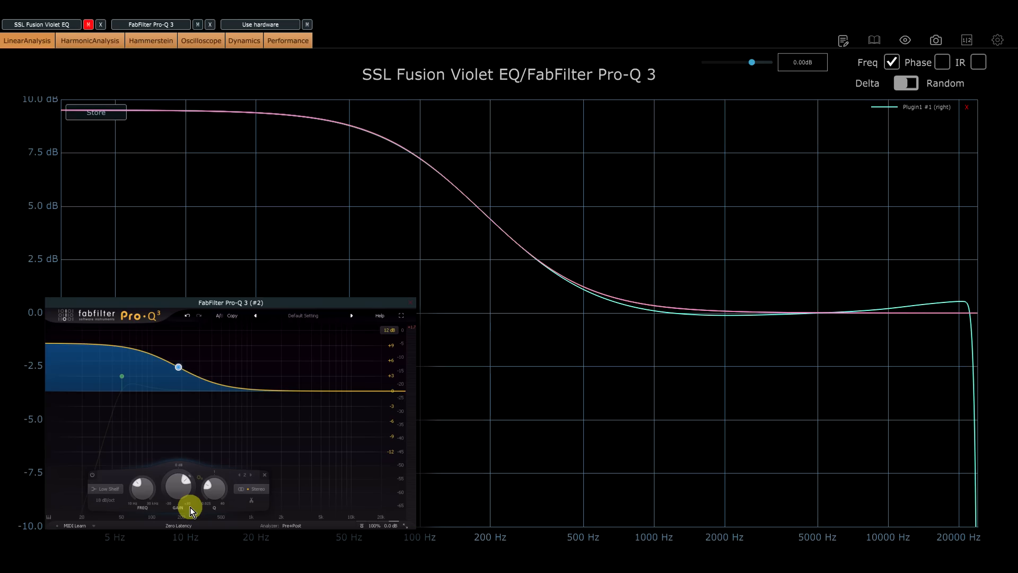
{"action": "left_click", "coordinate": [219, 316]}
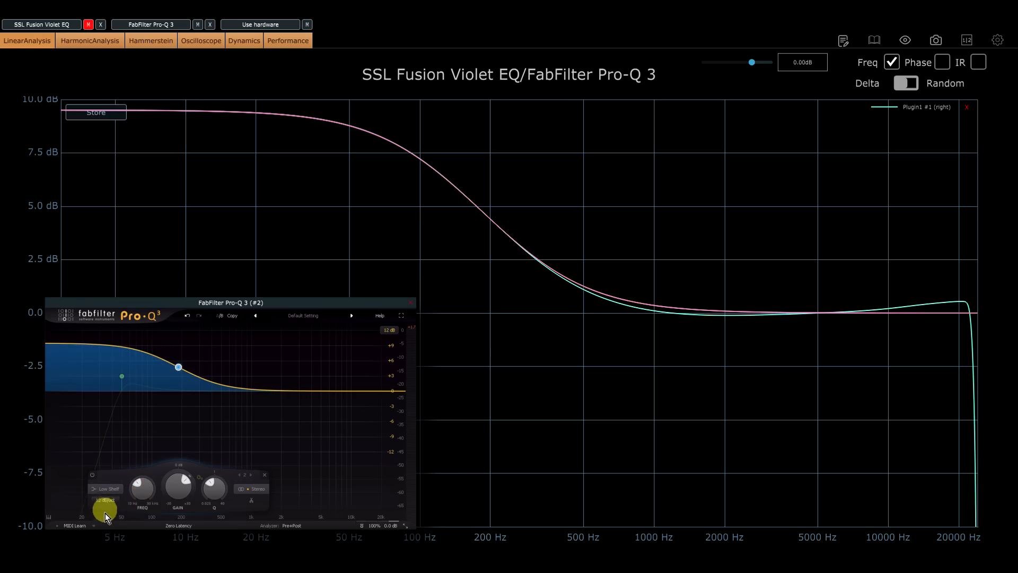
{"action": "left_click", "coordinate": [218, 318]}
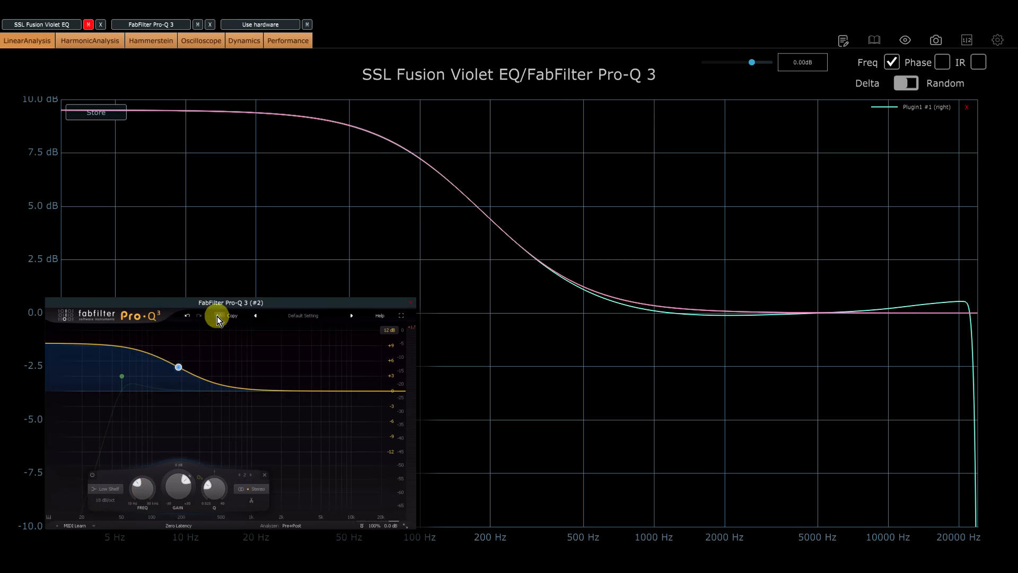
{"action": "left_click", "coordinate": [218, 318]}
{"action": "left_click", "coordinate": [217, 318]}
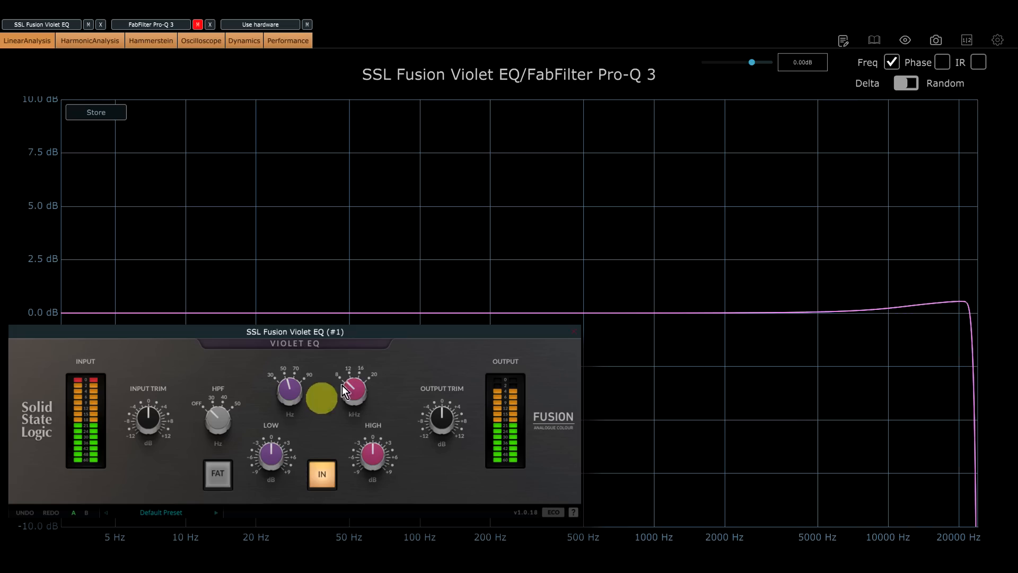
Step: Toggle the Violet EQ's ECO mode on and off to compare its effect on the frequency response
{"action": "left_click_drag", "start_coordinate": [355, 361], "coordinate": [352, 323]}
{"action": "left_click", "coordinate": [554, 512]}
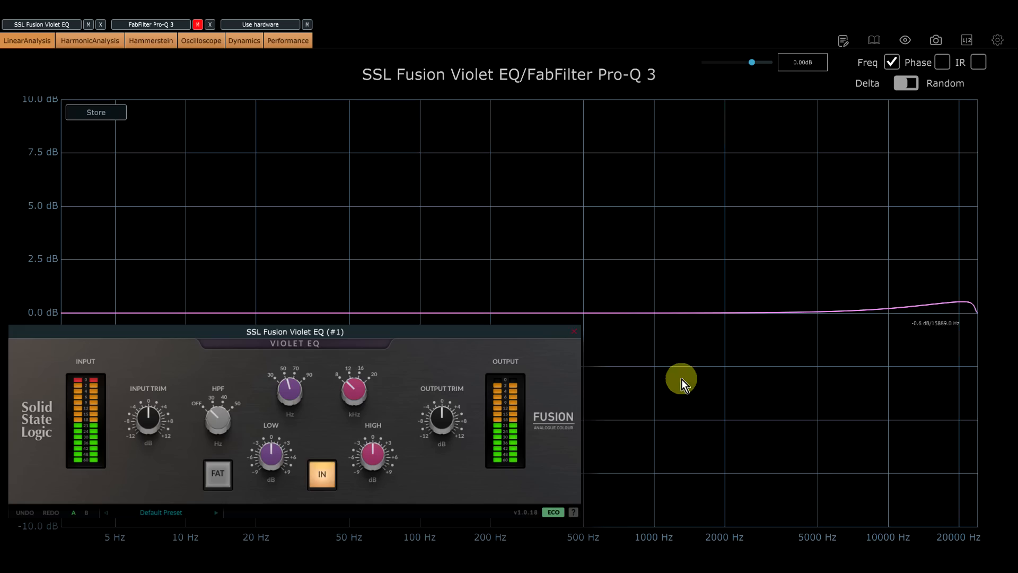
{"action": "left_click", "coordinate": [553, 512]}
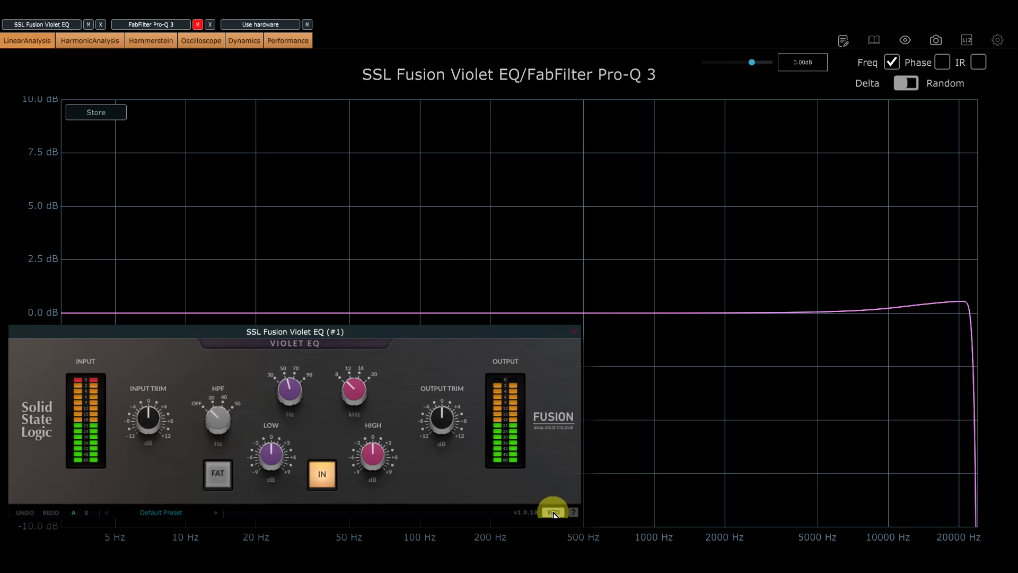
Step: Show the phase response and toggle ECO mode to compare the Violet EQ's phase in both modes
{"action": "left_click", "coordinate": [941, 63]}
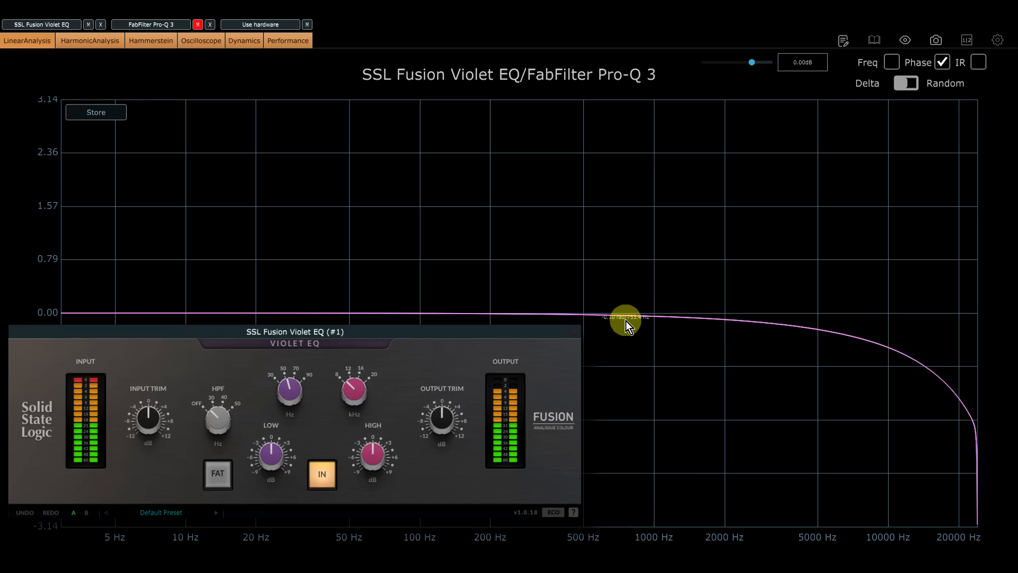
{"action": "left_click", "coordinate": [552, 512]}
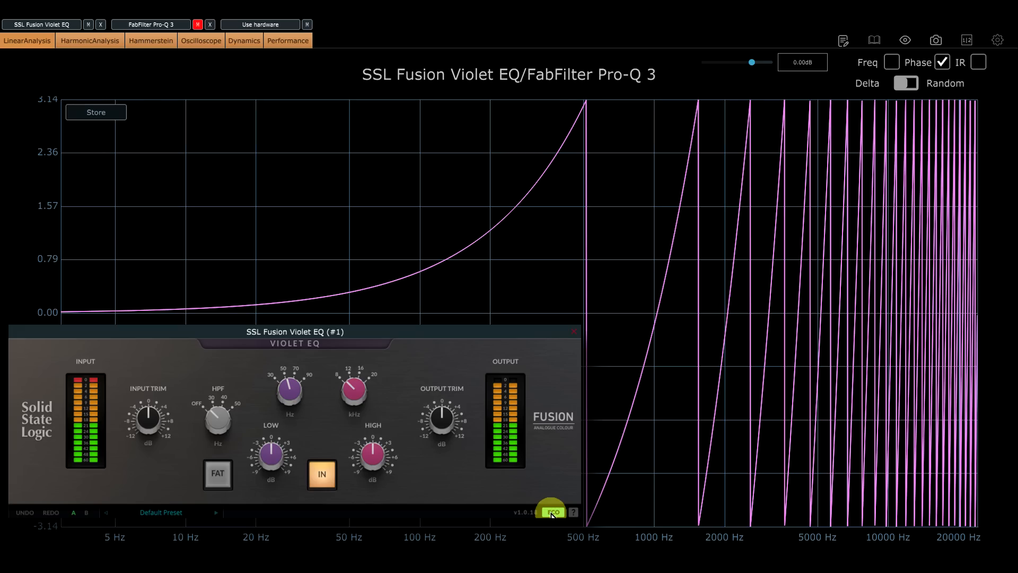
{"action": "left_click", "coordinate": [553, 512]}
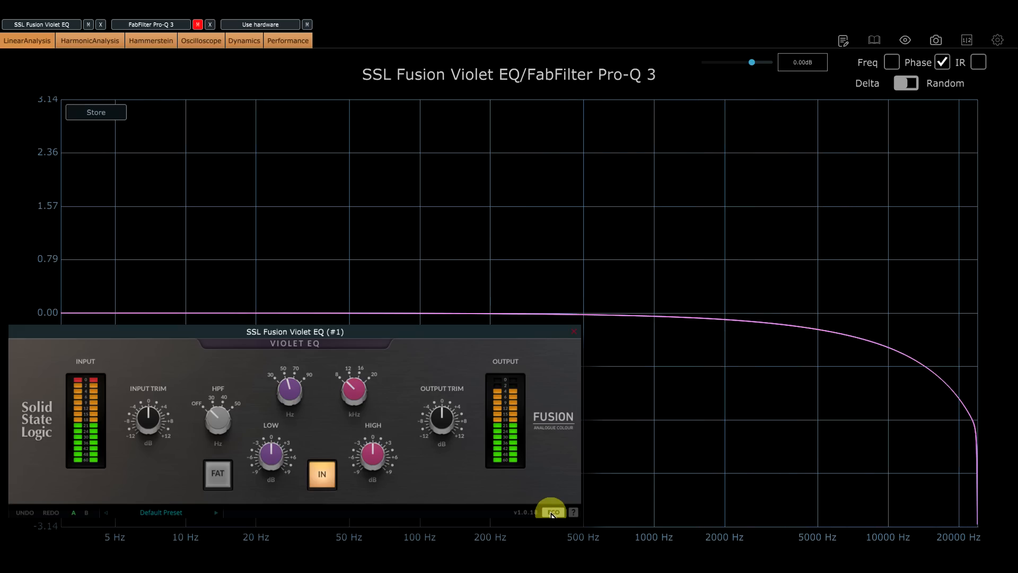
{"action": "left_click", "coordinate": [553, 512]}
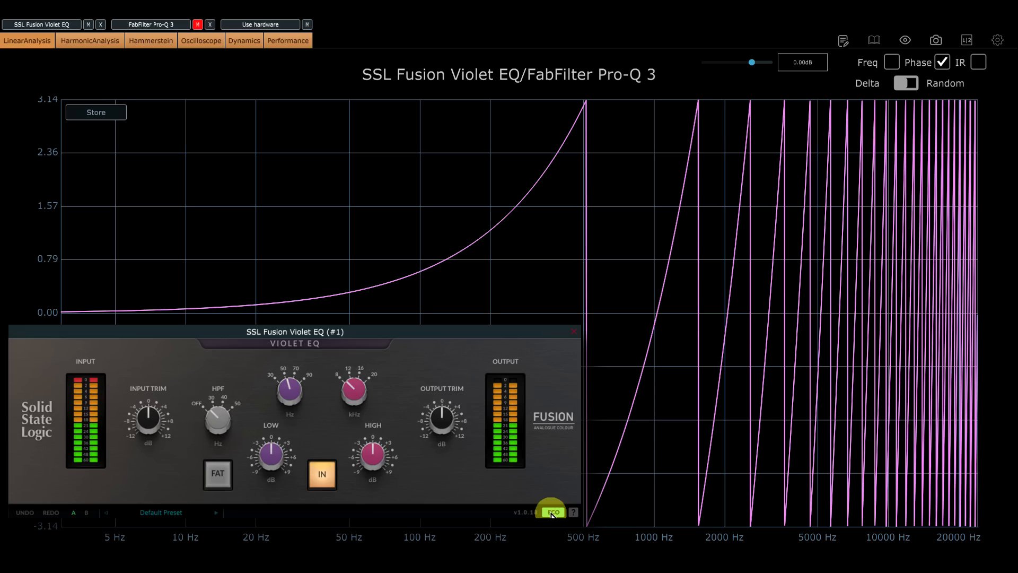
Step: Set the analyzer's sample rate to 96000 Hz and toggle ECO mode to compare the Violet EQ's phase response
{"action": "left_click", "coordinate": [461, 147]}
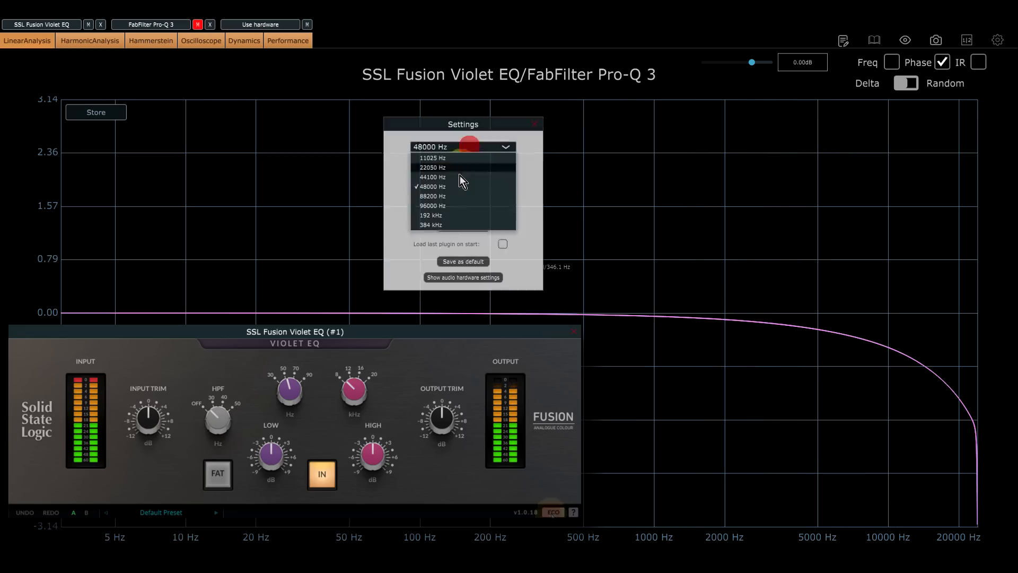
{"action": "left_click", "coordinate": [445, 206]}
{"action": "left_click", "coordinate": [536, 129]}
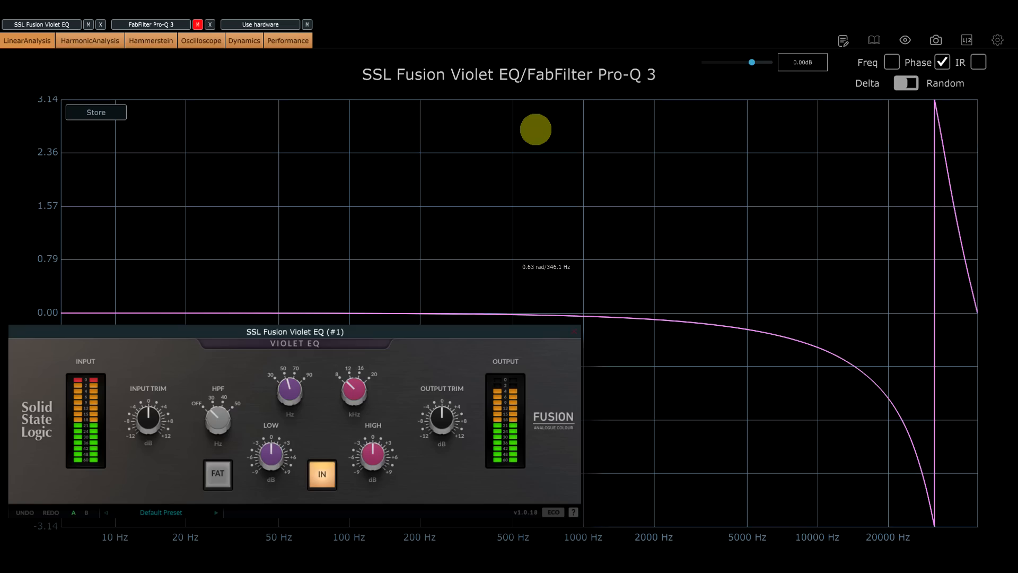
{"action": "left_click", "coordinate": [554, 512]}
{"action": "left_click", "coordinate": [553, 512]}
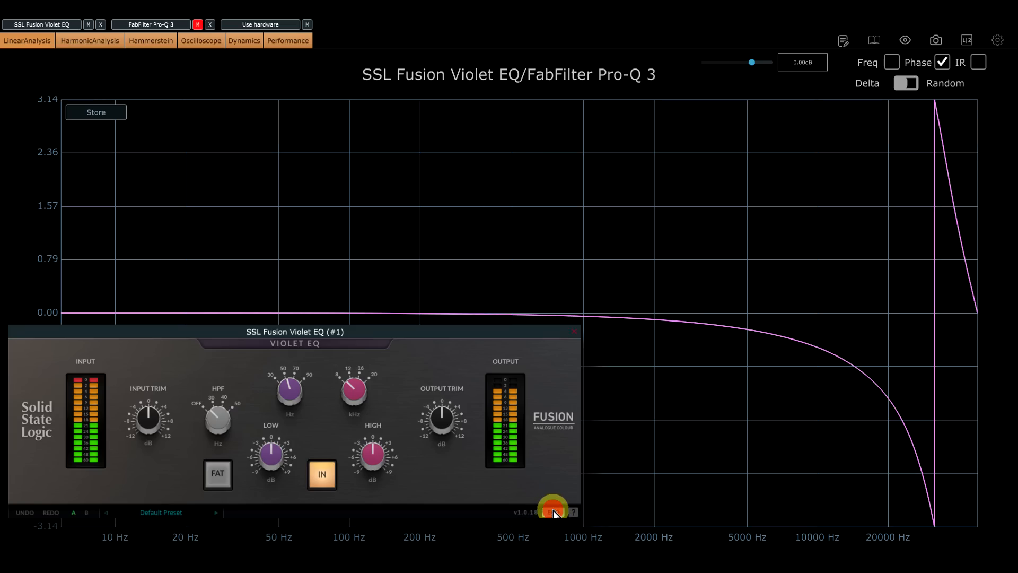
Step: Return to the frequency response and toggle ECO mode to compare the Violet EQ's curve at 96 kHz
{"action": "left_click", "coordinate": [892, 65]}
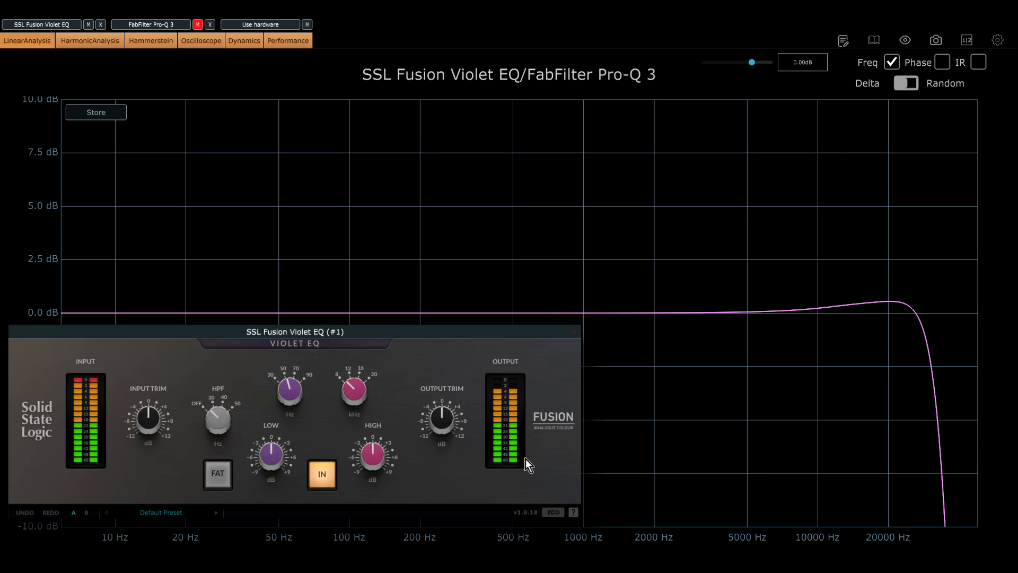
{"action": "left_click", "coordinate": [551, 512]}
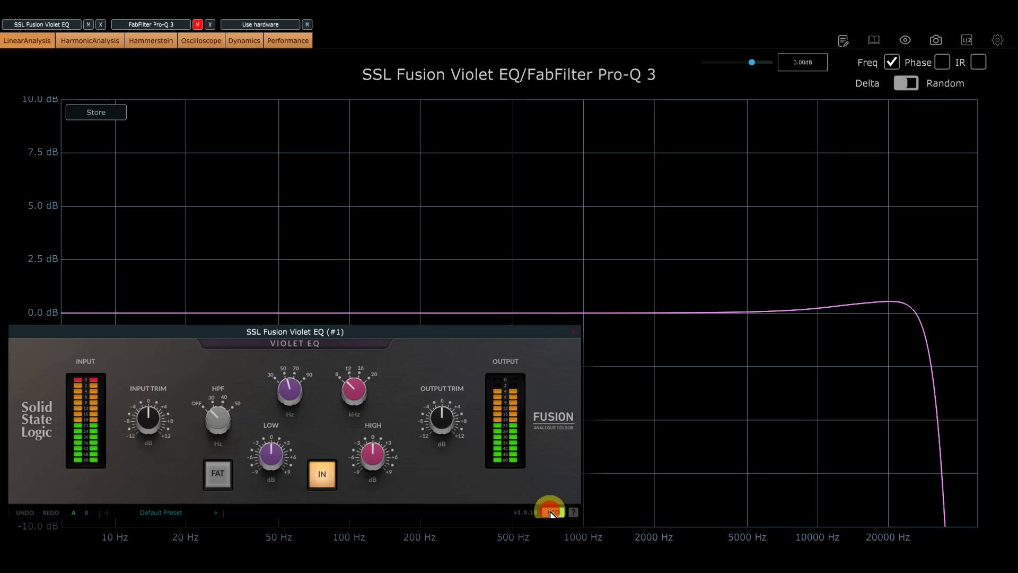
{"action": "left_click", "coordinate": [551, 513]}
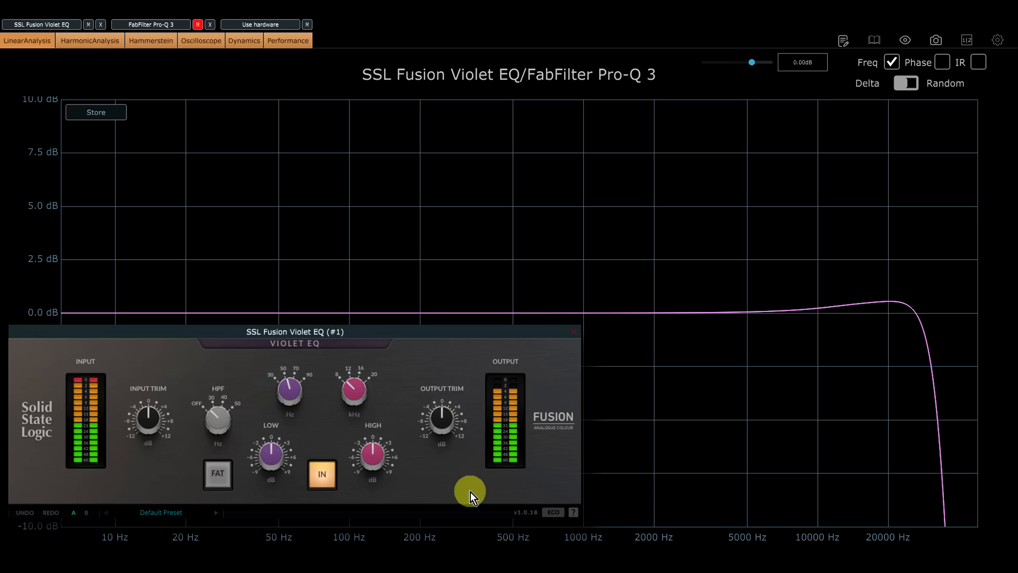
{"action": "left_click", "coordinate": [551, 512]}
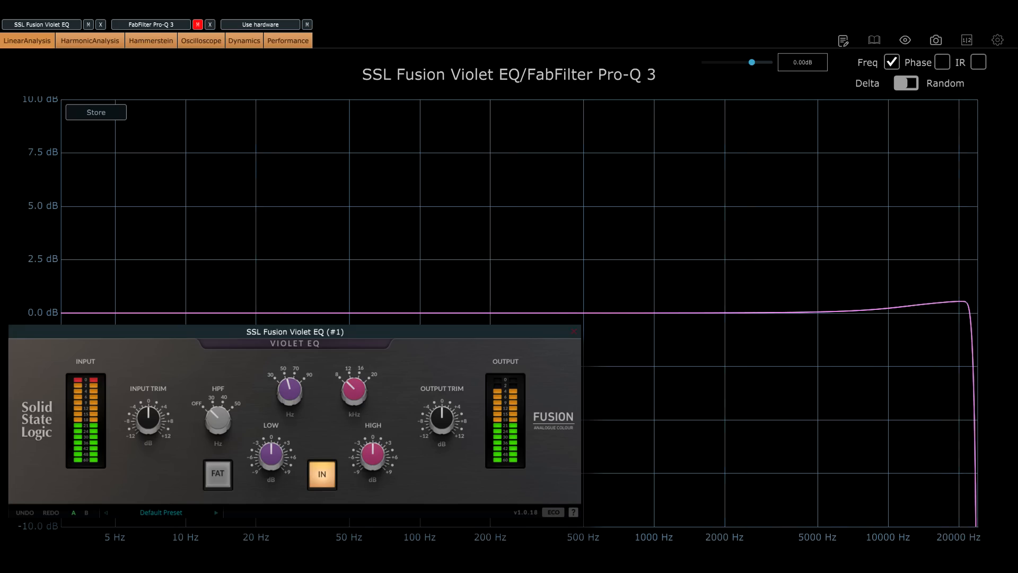
Step: Raise the Violet EQ's HIGH gain to about +9 dB and fine-tune the Q of Pro-Q 3's high shelf against it
{"action": "left_click_drag", "start_coordinate": [370, 459], "coordinate": [368, 373]}
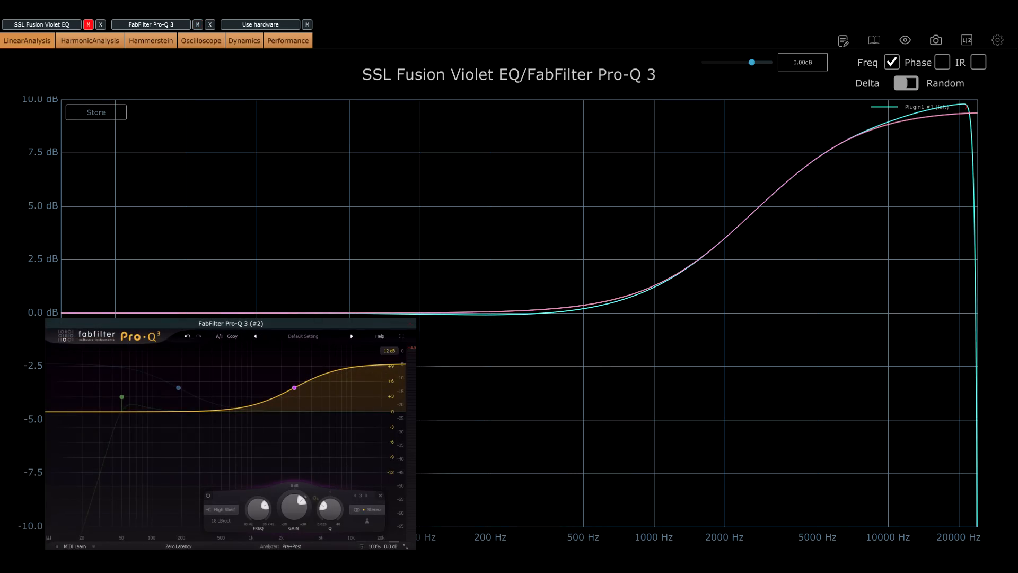
{"action": "left_click", "coordinate": [259, 511]}
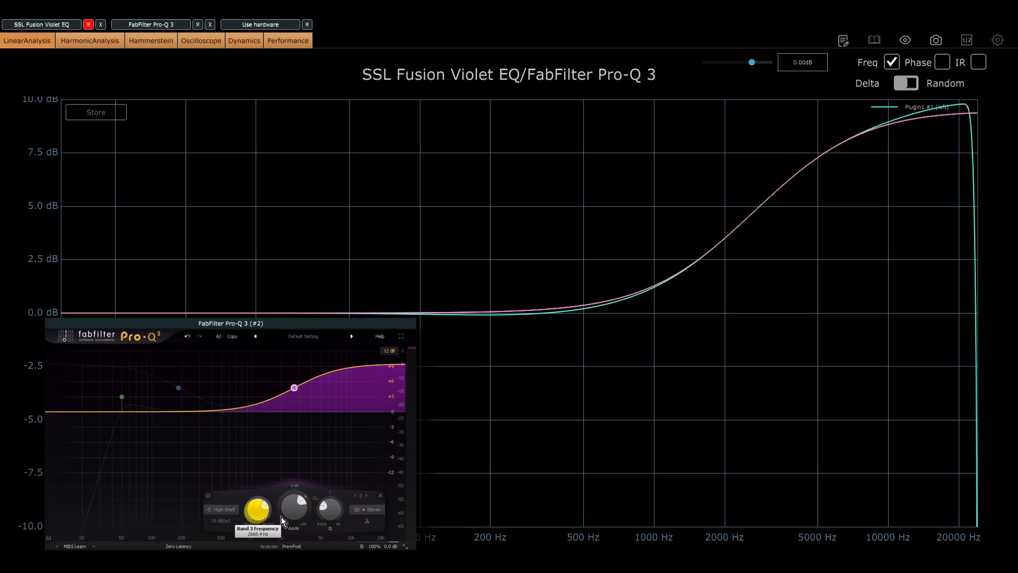
{"action": "left_click_drag", "start_coordinate": [331, 513], "coordinate": [330, 512]}
{"action": "scroll", "coordinate": [330, 512], "scroll_direction": "down", "scroll_amount": 1}
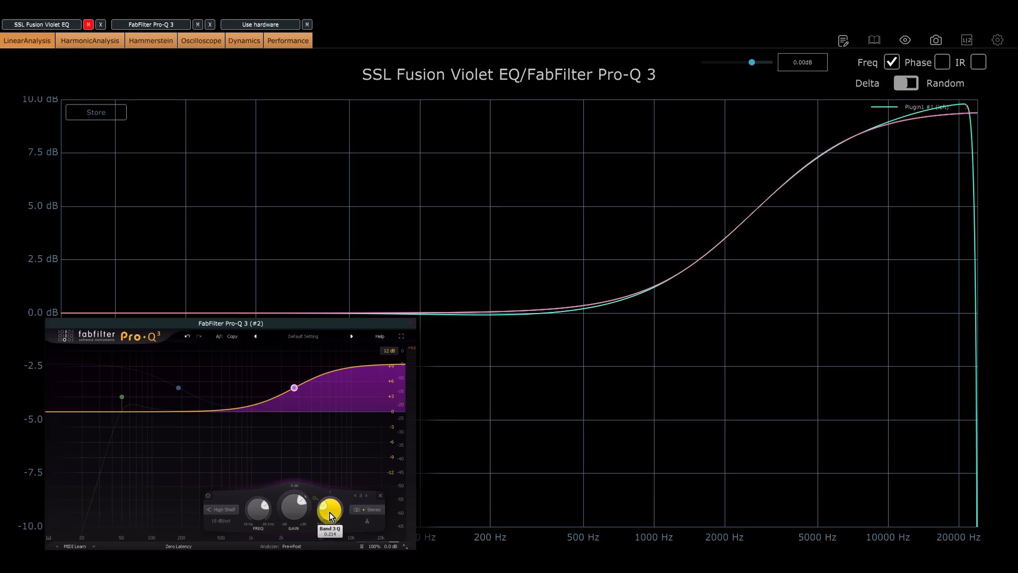
{"action": "scroll", "coordinate": [329, 514], "scroll_direction": "down", "scroll_amount": 1}
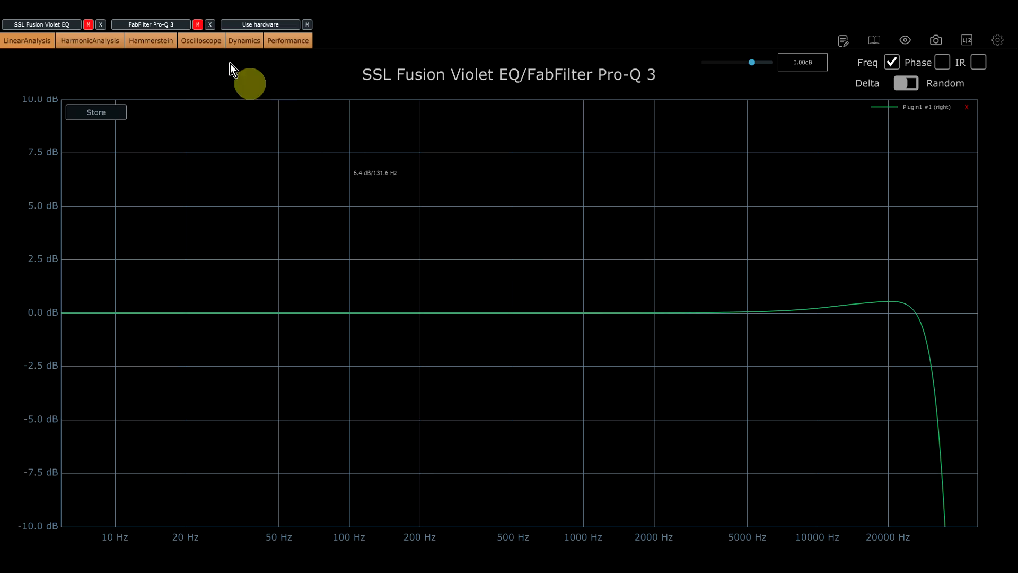
Step: Overlay Pro-Q 3's high cut on the stored flat Violet EQ response and compare a different slope with the 18 dB/oct setting
{"action": "left_click", "coordinate": [197, 24]}
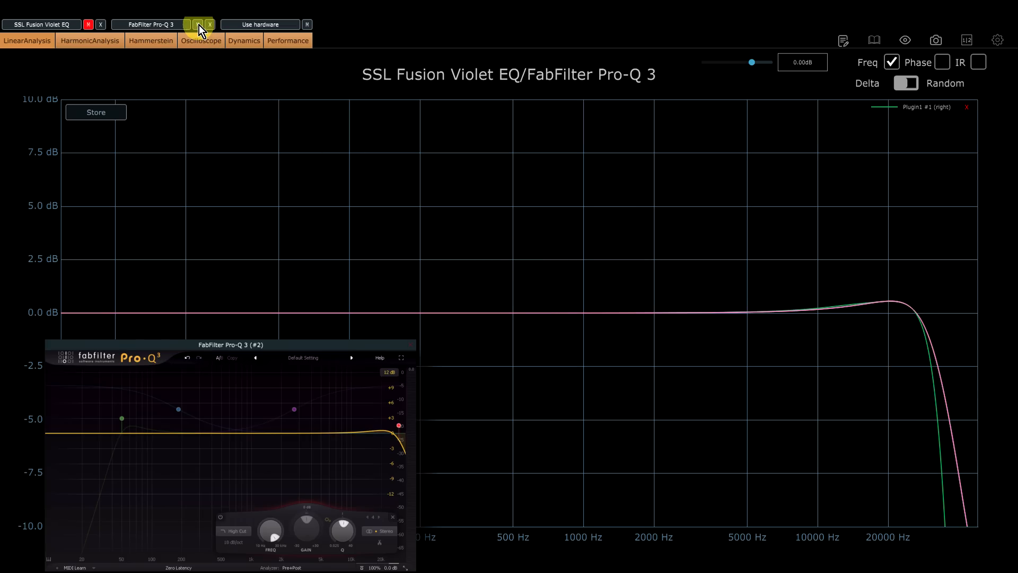
{"action": "left_click", "coordinate": [234, 543]}
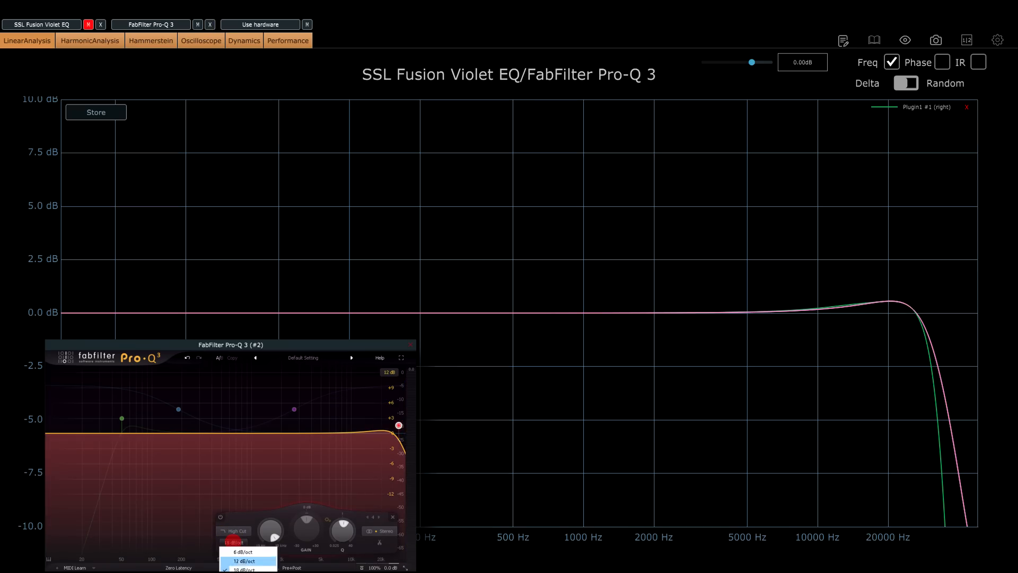
{"action": "left_click", "coordinate": [244, 572]}
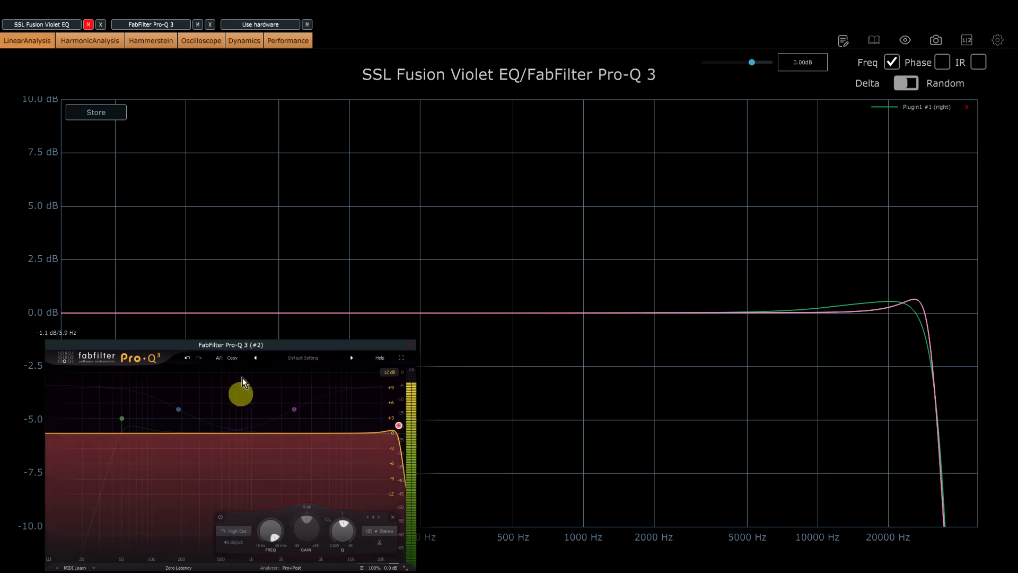
{"action": "left_click", "coordinate": [219, 359]}
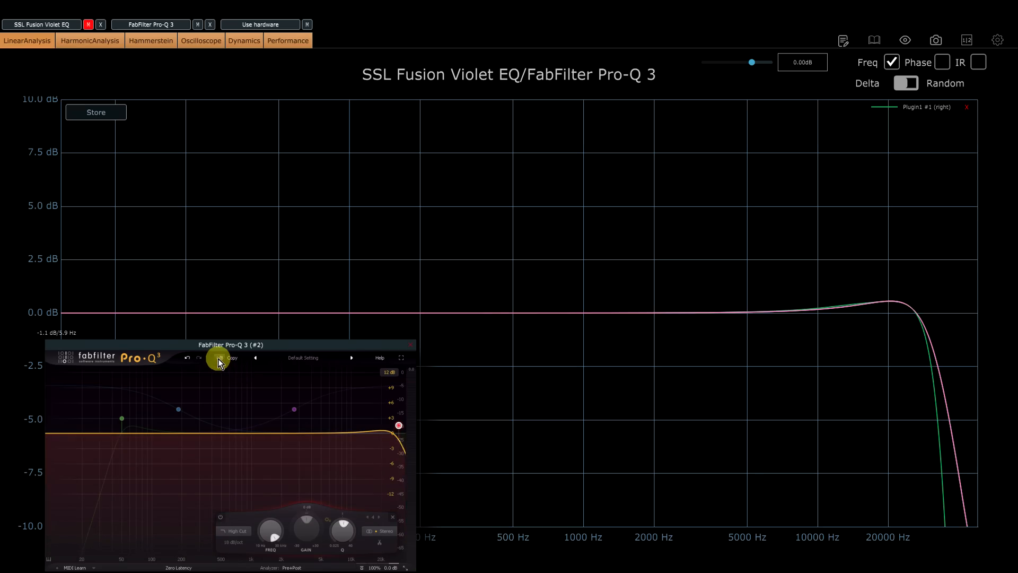
Step: Fine-tune the Q of Pro-Q 3's high cut to follow the Violet EQ's slight treble bump
{"action": "left_click", "coordinate": [342, 533]}
{"action": "left_click_drag", "start_coordinate": [343, 538], "coordinate": [345, 539]}
{"action": "scroll", "coordinate": [345, 538], "scroll_direction": "up", "scroll_amount": 2}
Step: Bypass and re-enable Pro-Q 3's high cut on top of the high shelf to compare both curves with the Violet EQ at 96 kHz
{"action": "left_click", "coordinate": [219, 517]}
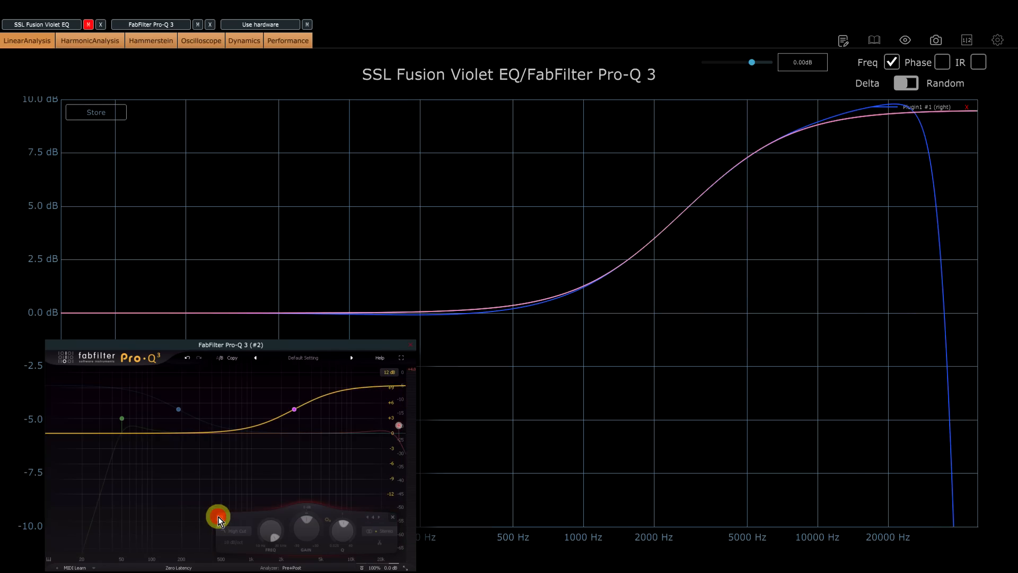
{"action": "left_click", "coordinate": [219, 518]}
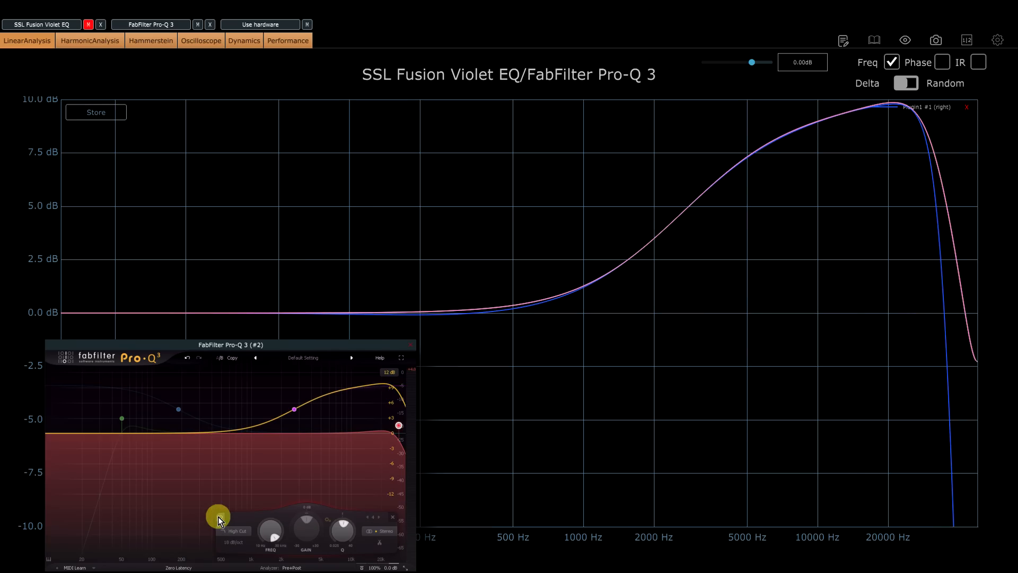
{"action": "left_click", "coordinate": [219, 517]}
{"action": "left_click", "coordinate": [219, 518]}
{"action": "left_click", "coordinate": [219, 517]}
{"action": "left_click", "coordinate": [219, 517]}
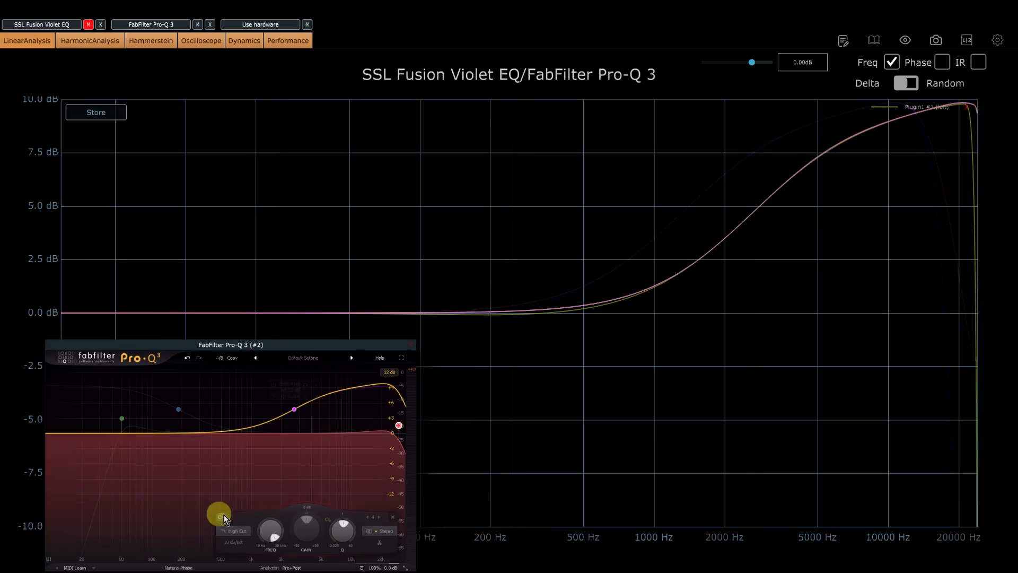
Step: Toggle Pro-Q 3's high cut in Natural Phase mode at 48 kHz to compare the combined high shelf curve with the Violet EQ
{"action": "left_click", "coordinate": [220, 518]}
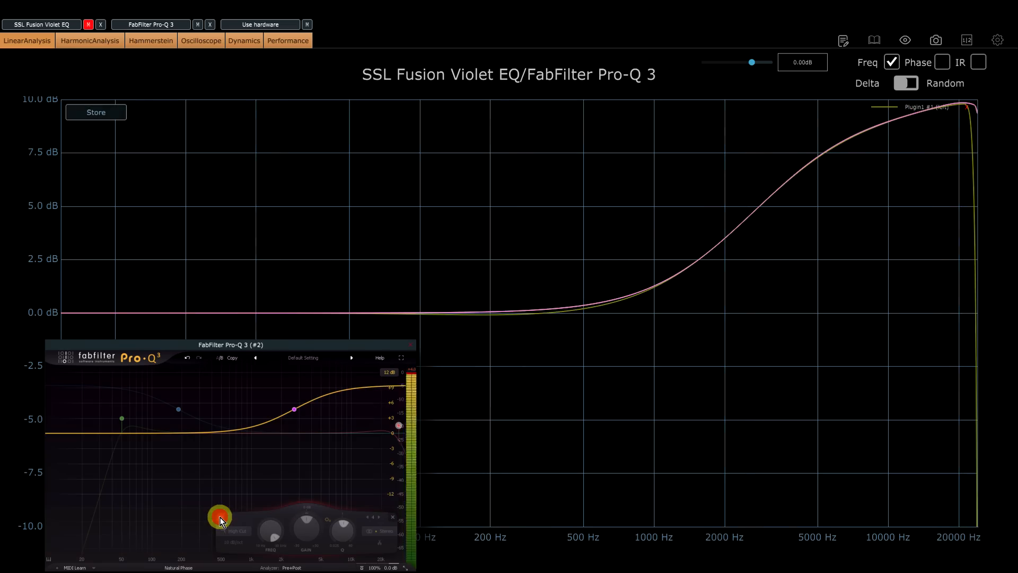
{"action": "left_click", "coordinate": [221, 518]}
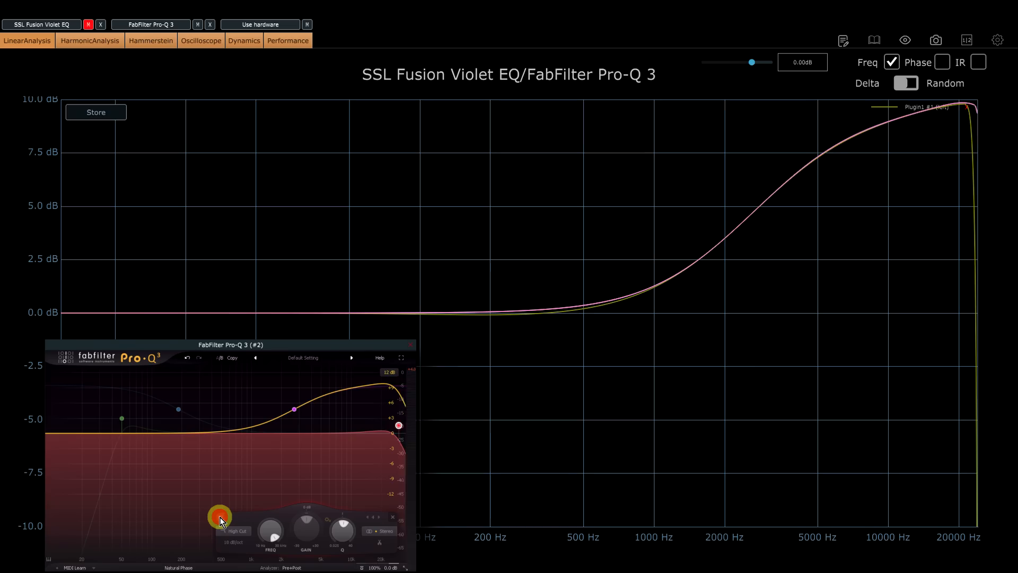
{"action": "left_click", "coordinate": [221, 518]}
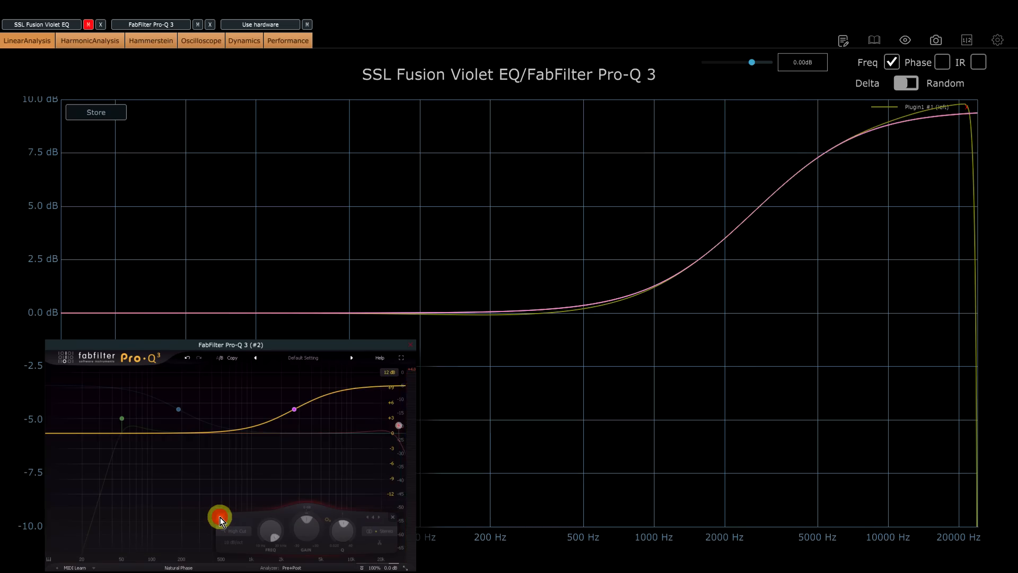
{"action": "left_click", "coordinate": [220, 517]}
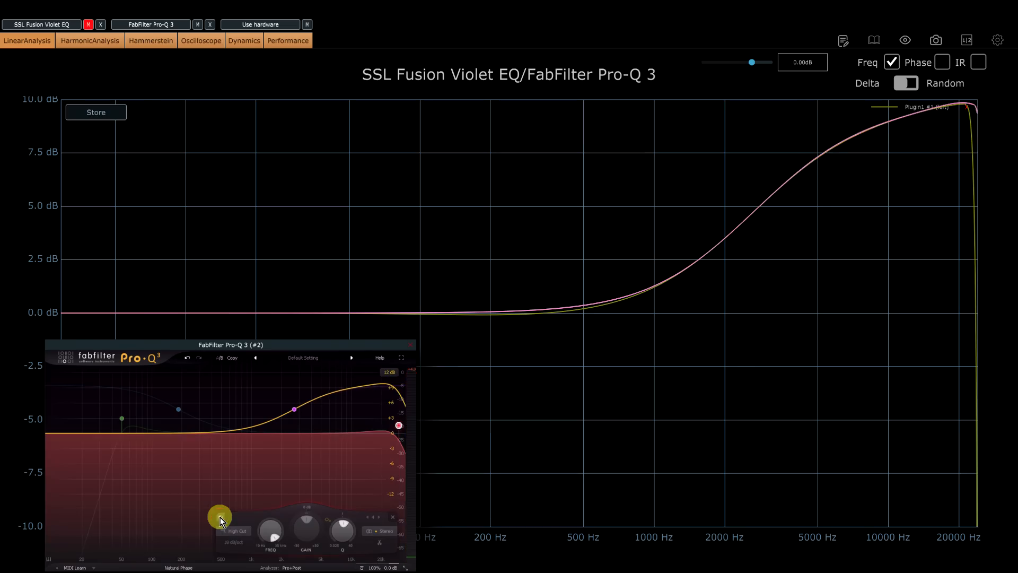